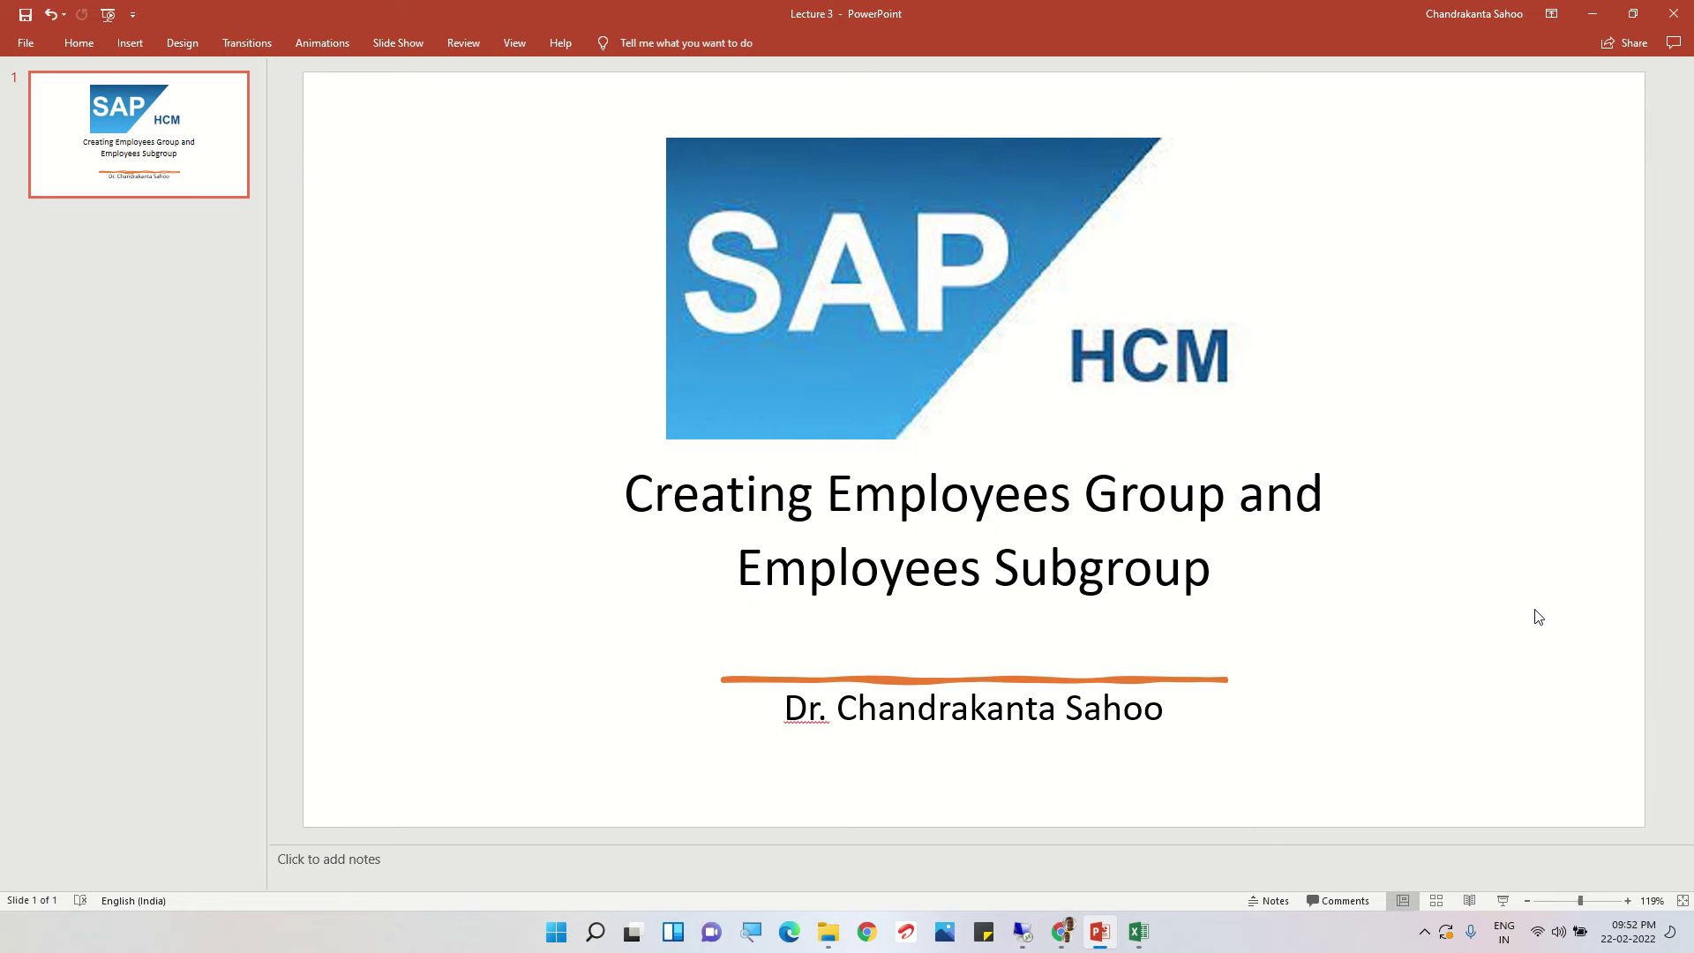
Switch from the PowerPoint title slide to the SAP GUI window showing Display IMG
left_click(1139, 933)
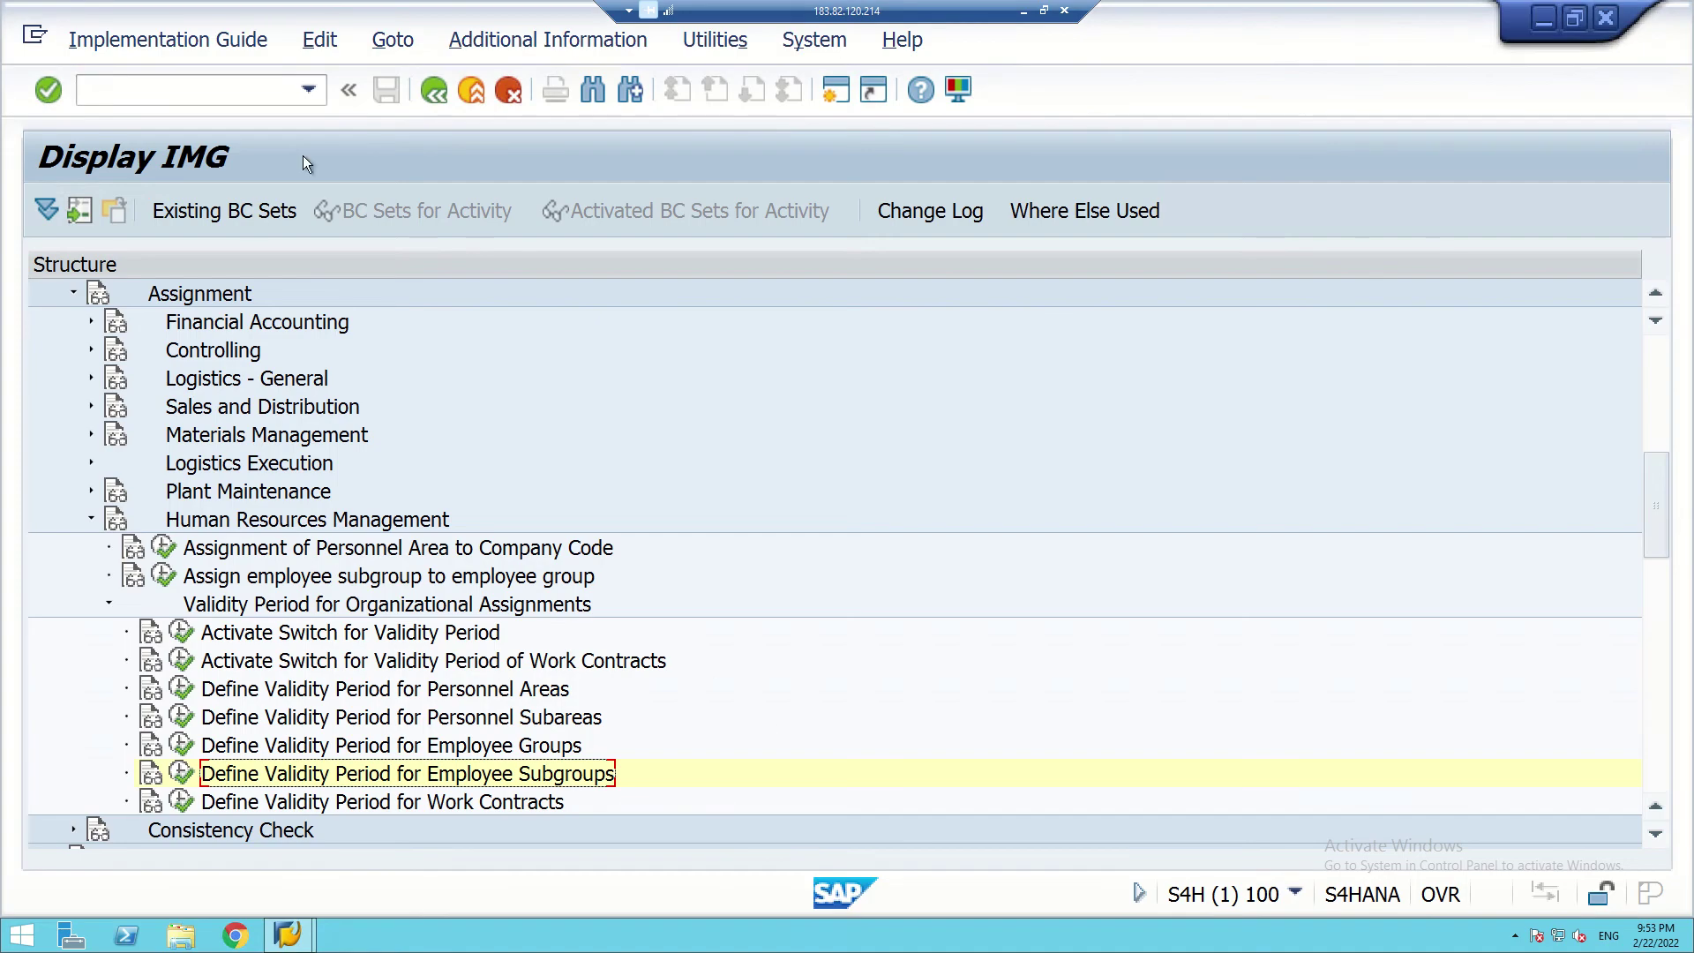
Back out to SAP Easy Access and run transaction spro to reopen Customizing: Execute Project
left_click(436, 99)
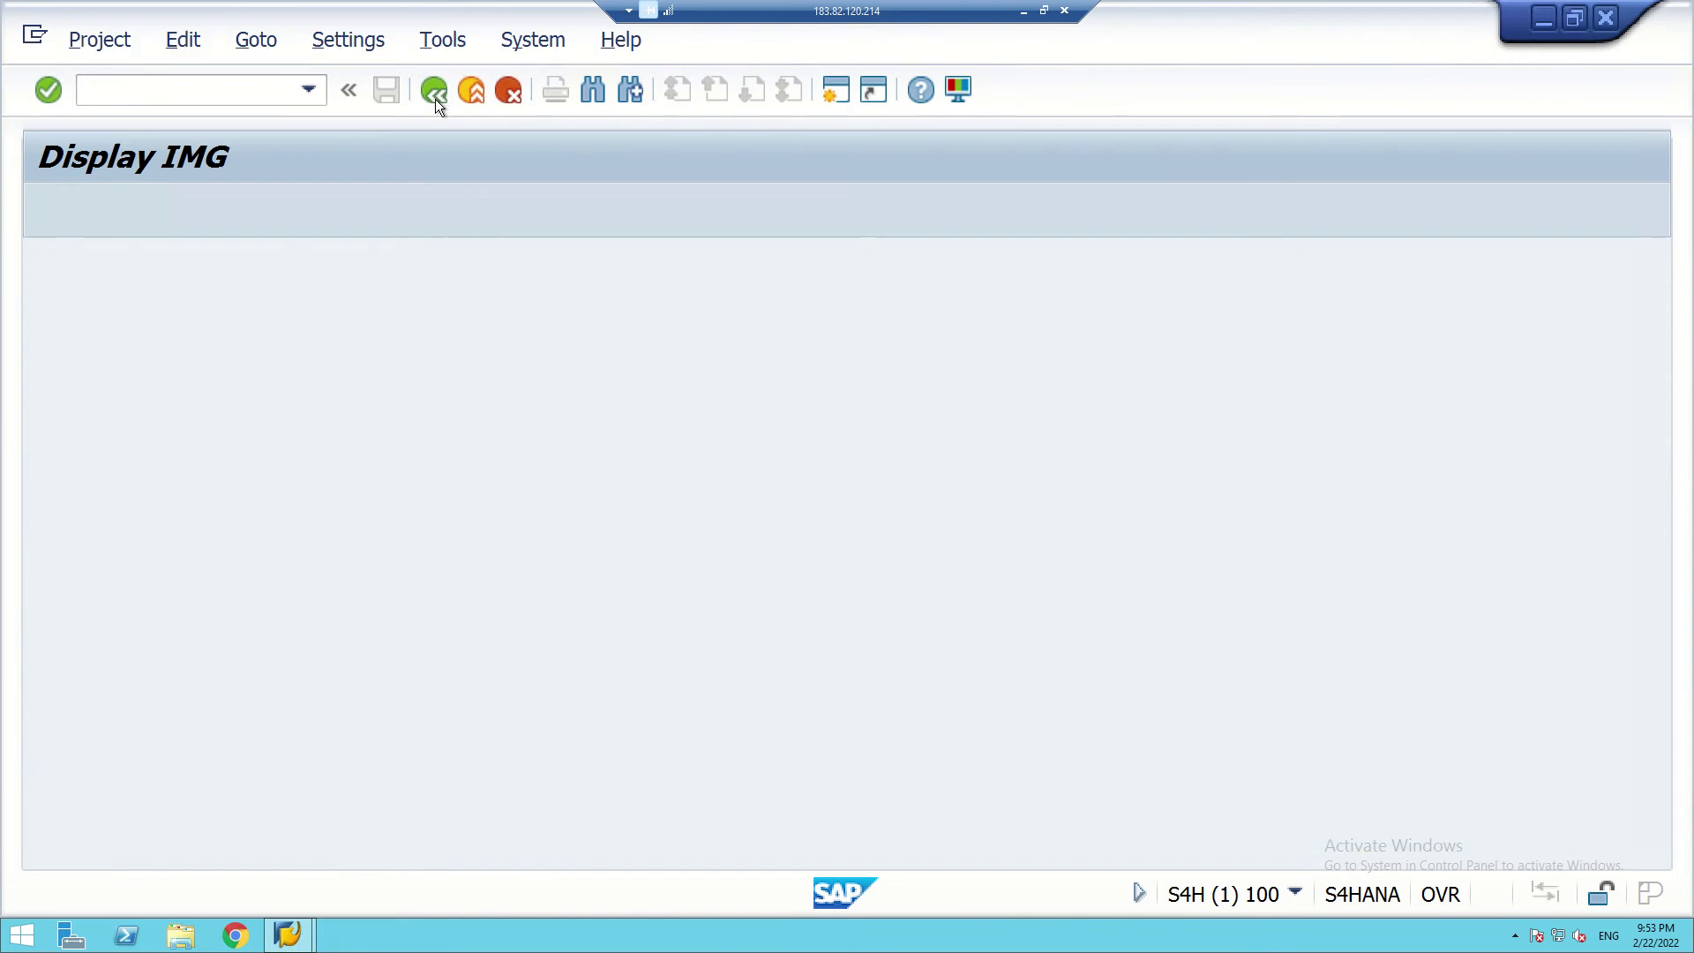
left_click(433, 97)
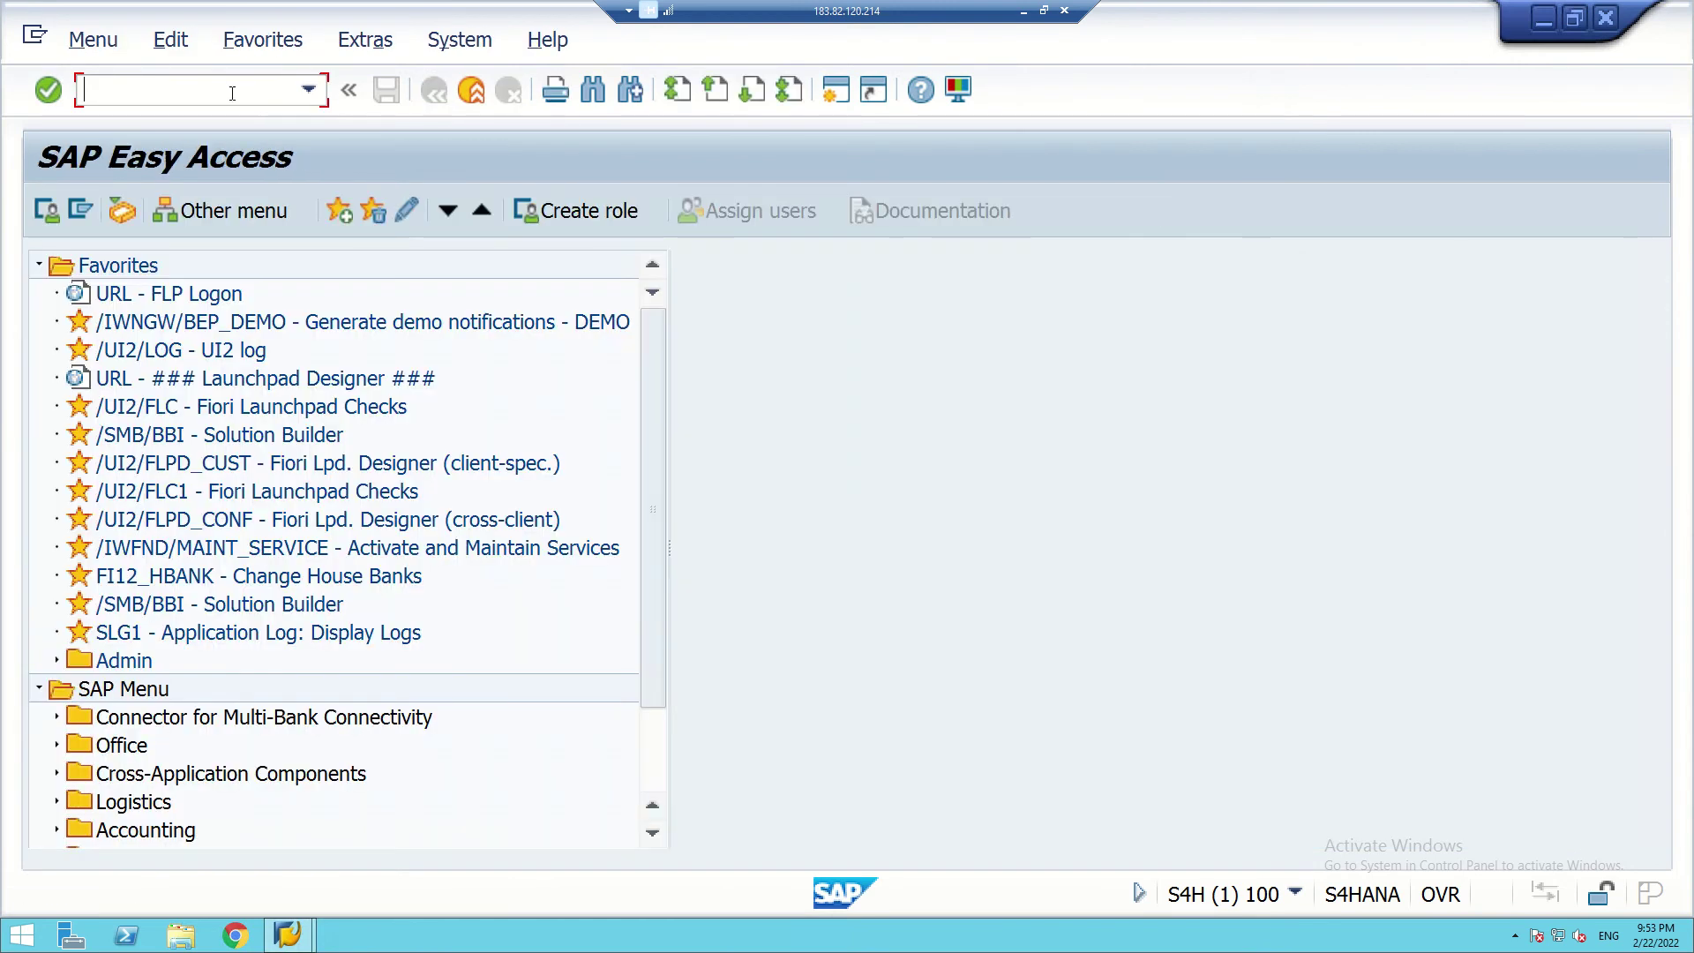
type("spro")
key("Return")
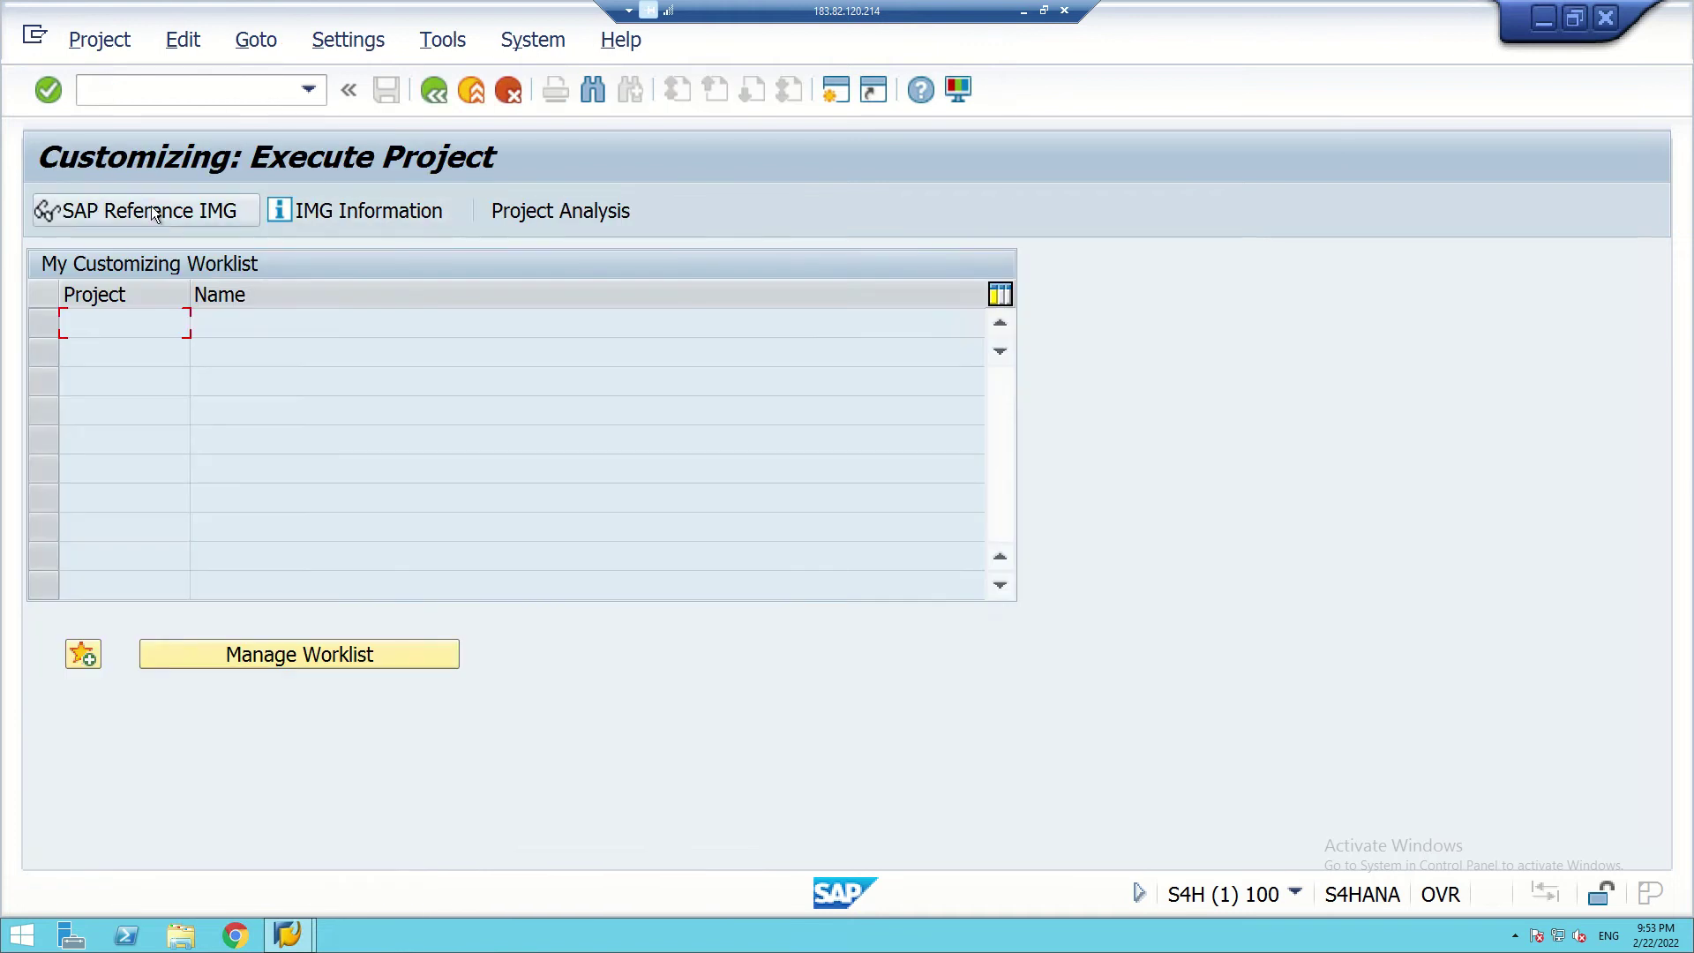
Open the SAP Reference IMG and expand Enterprise Structure > Definition > Human Resources Management
left_click(154, 214)
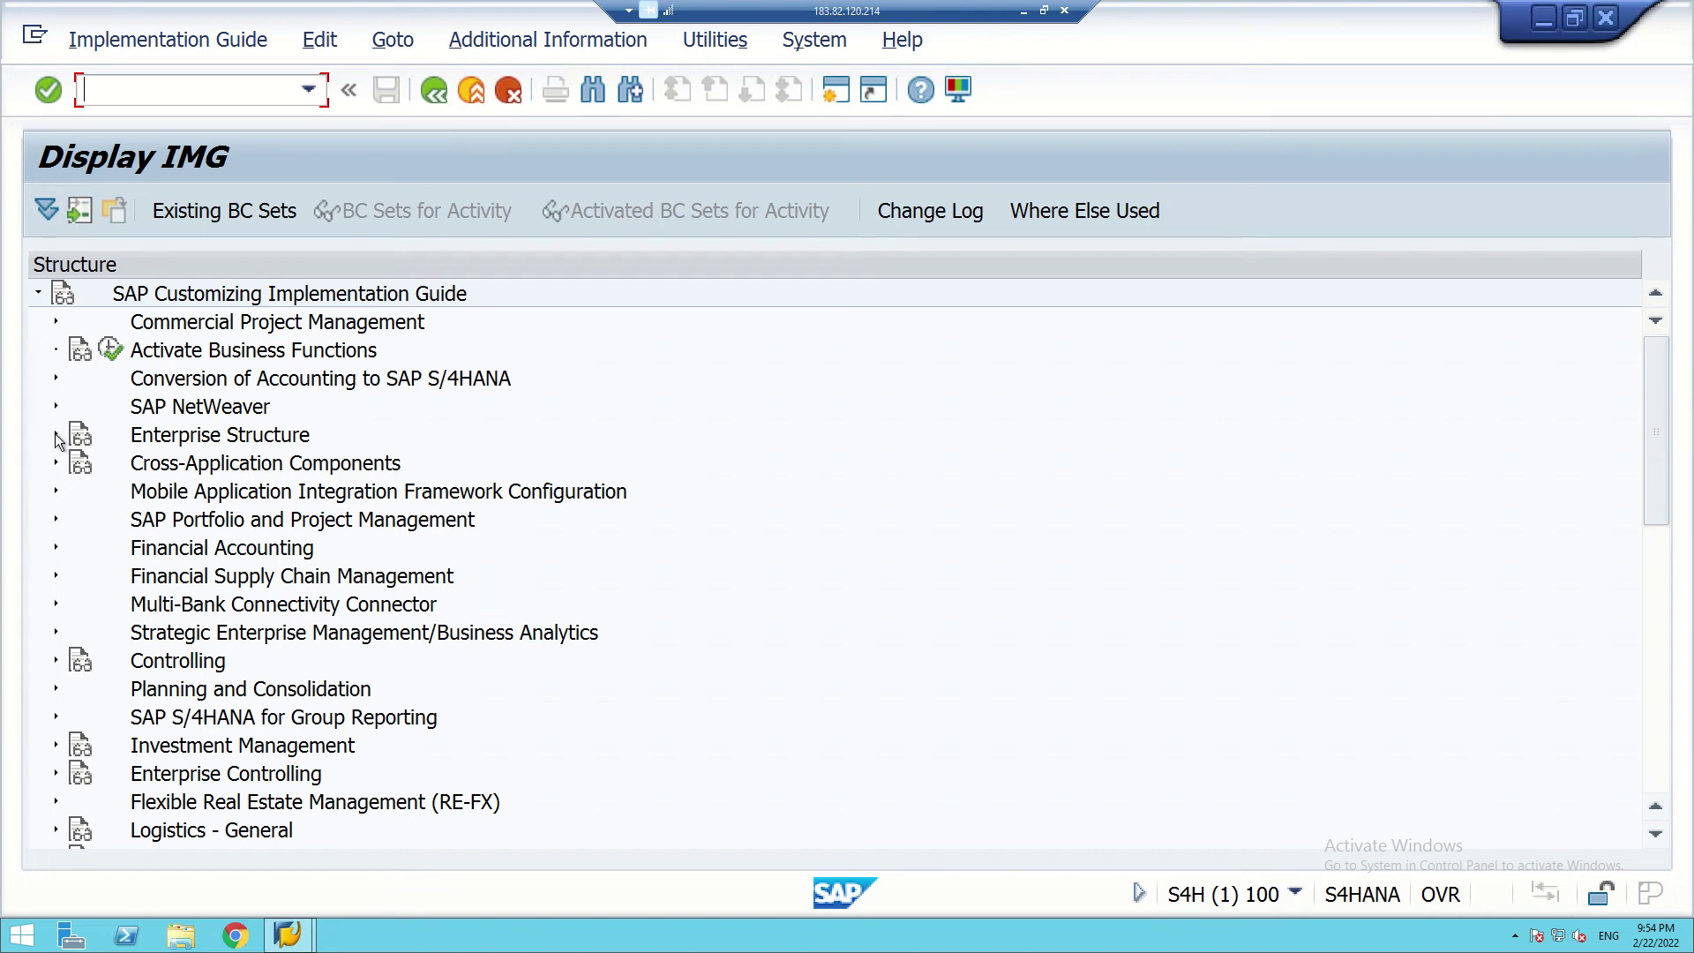
left_click(55, 435)
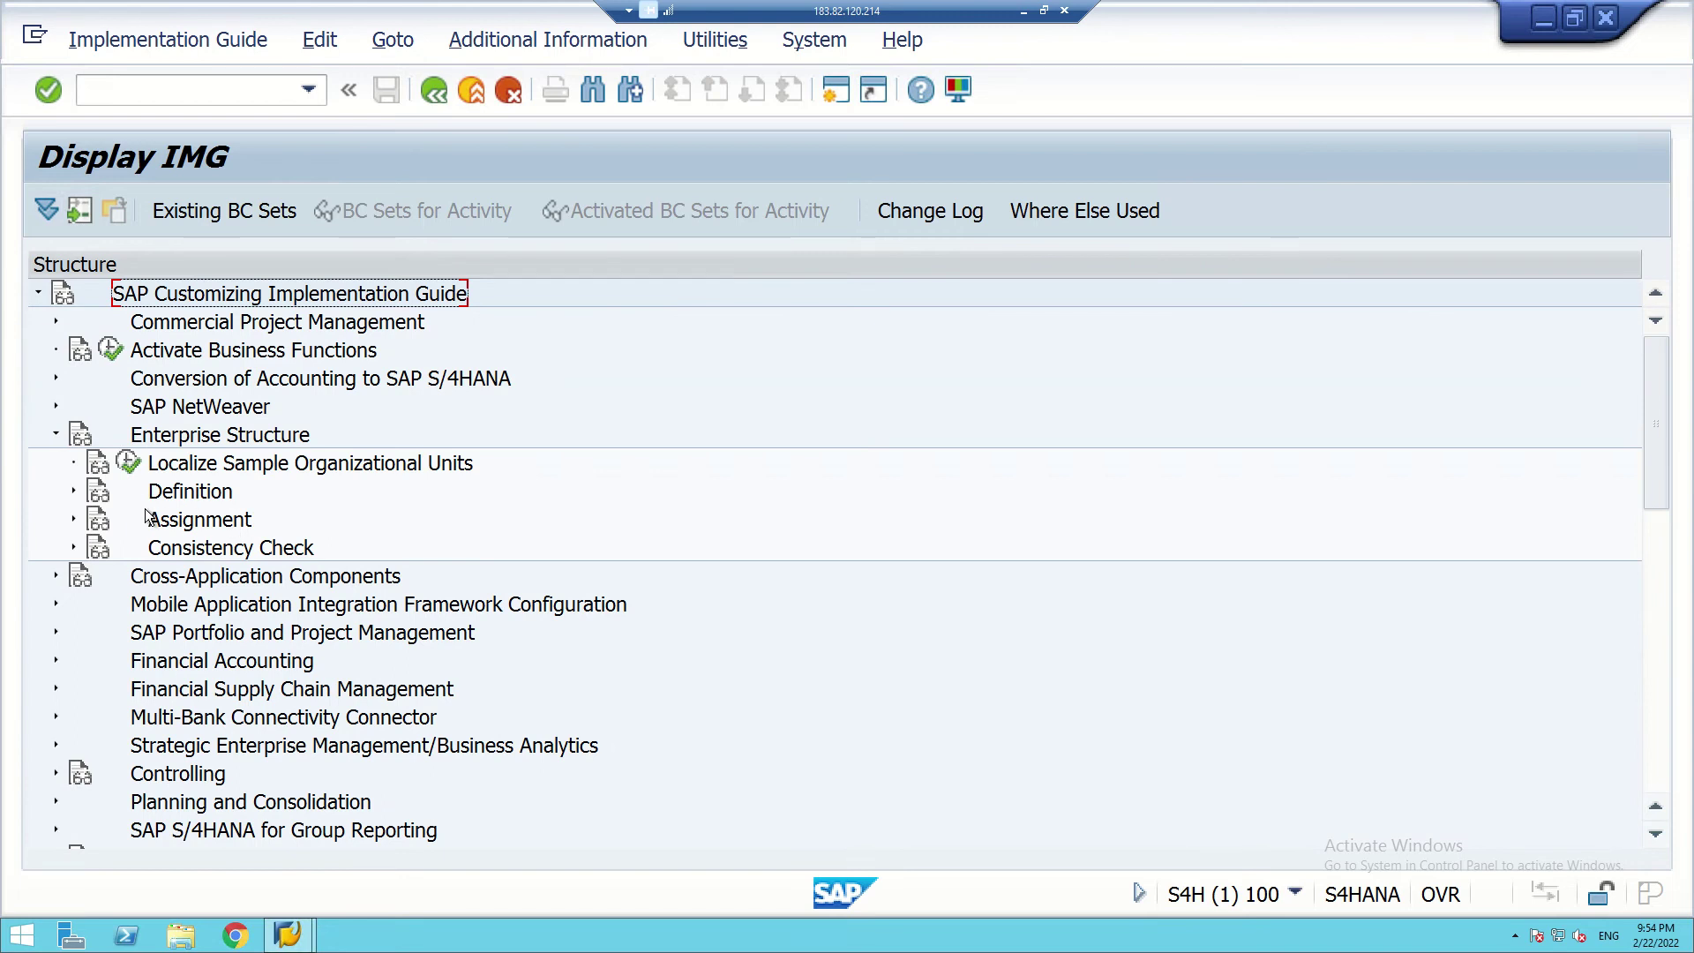
left_click(74, 491)
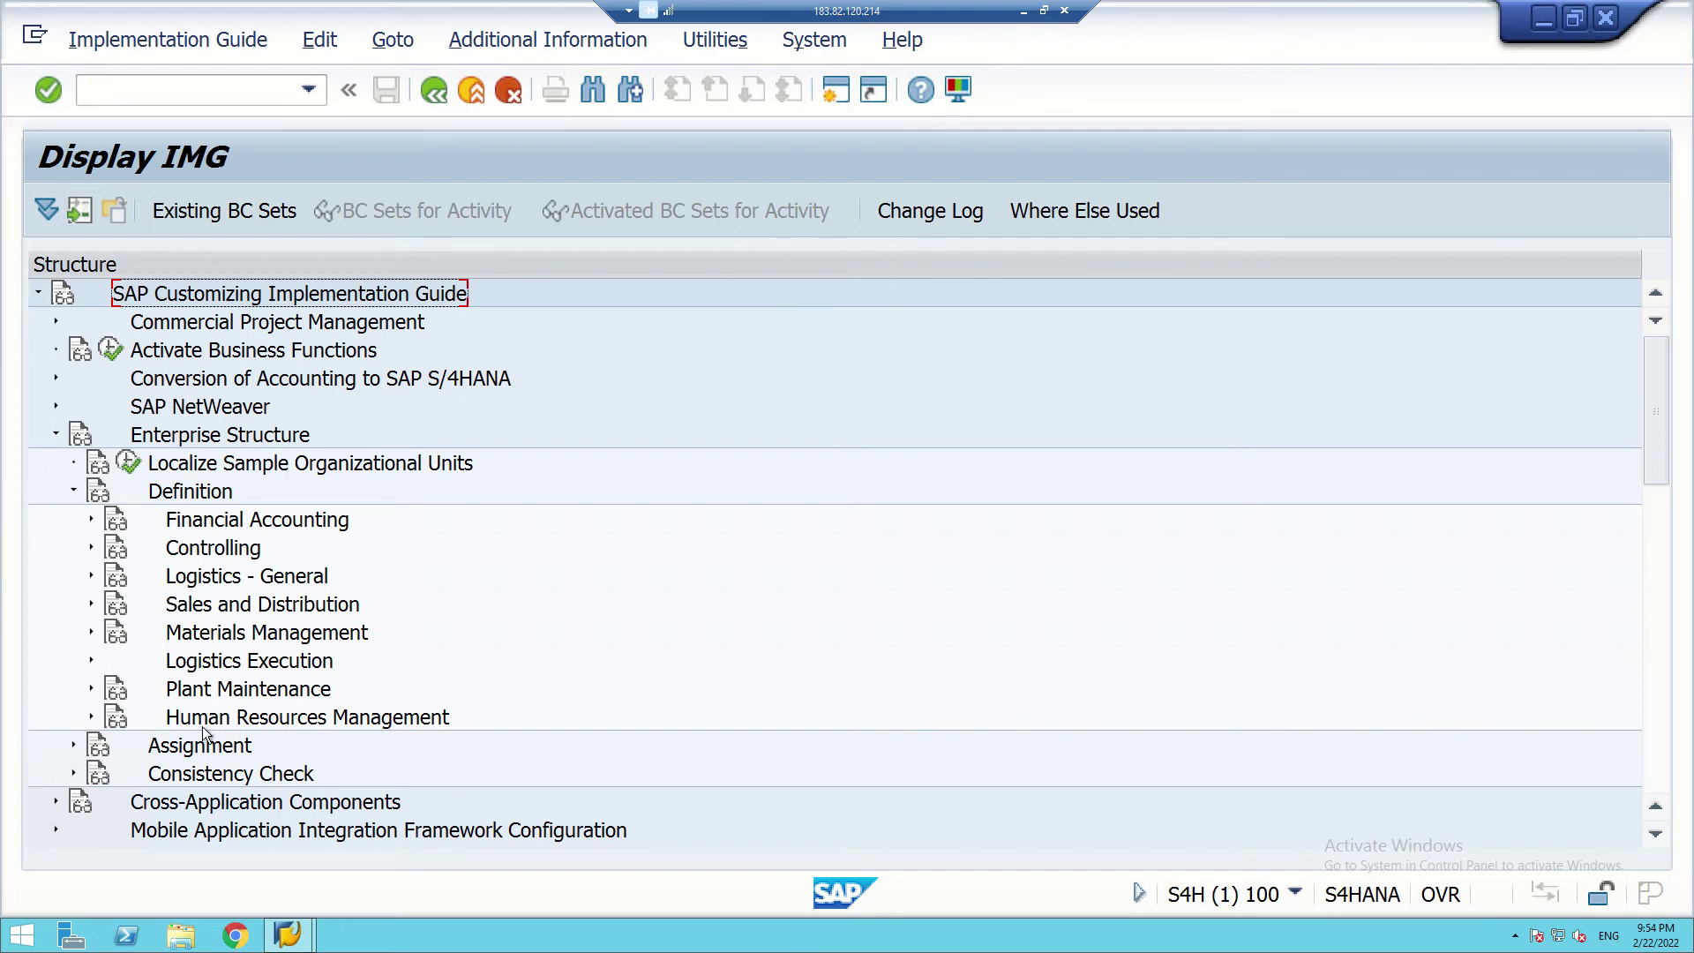
left_click(92, 718)
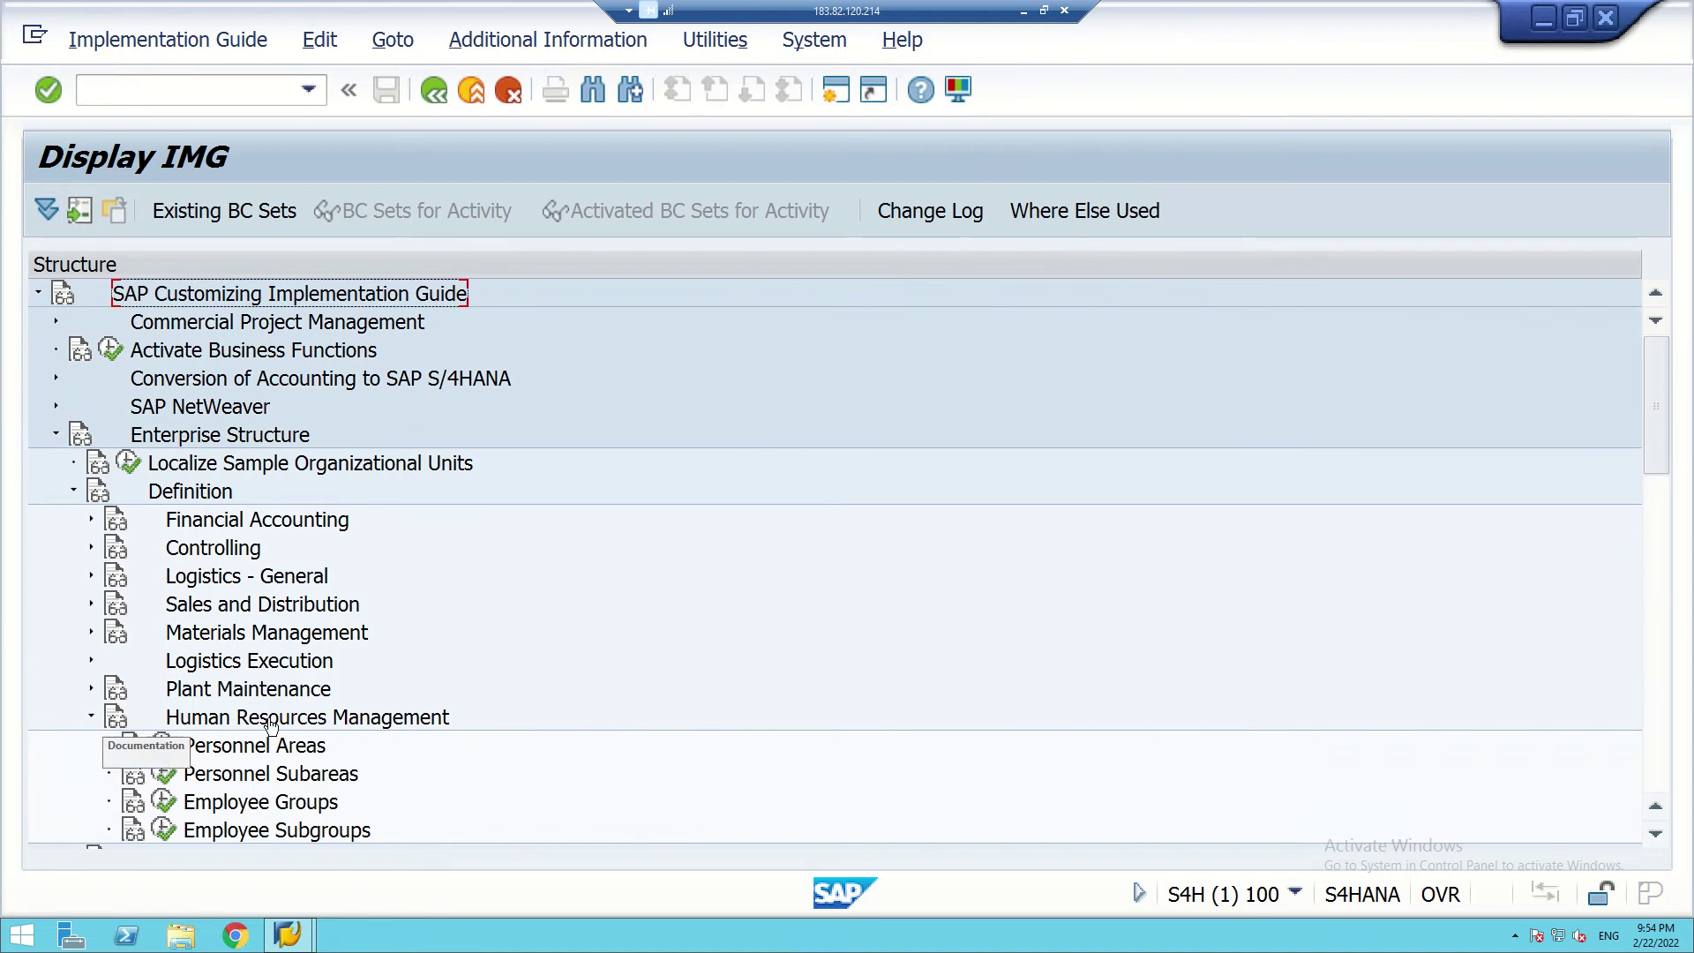
scroll(291, 688, "down", 1)
scroll(292, 688, "down", 1)
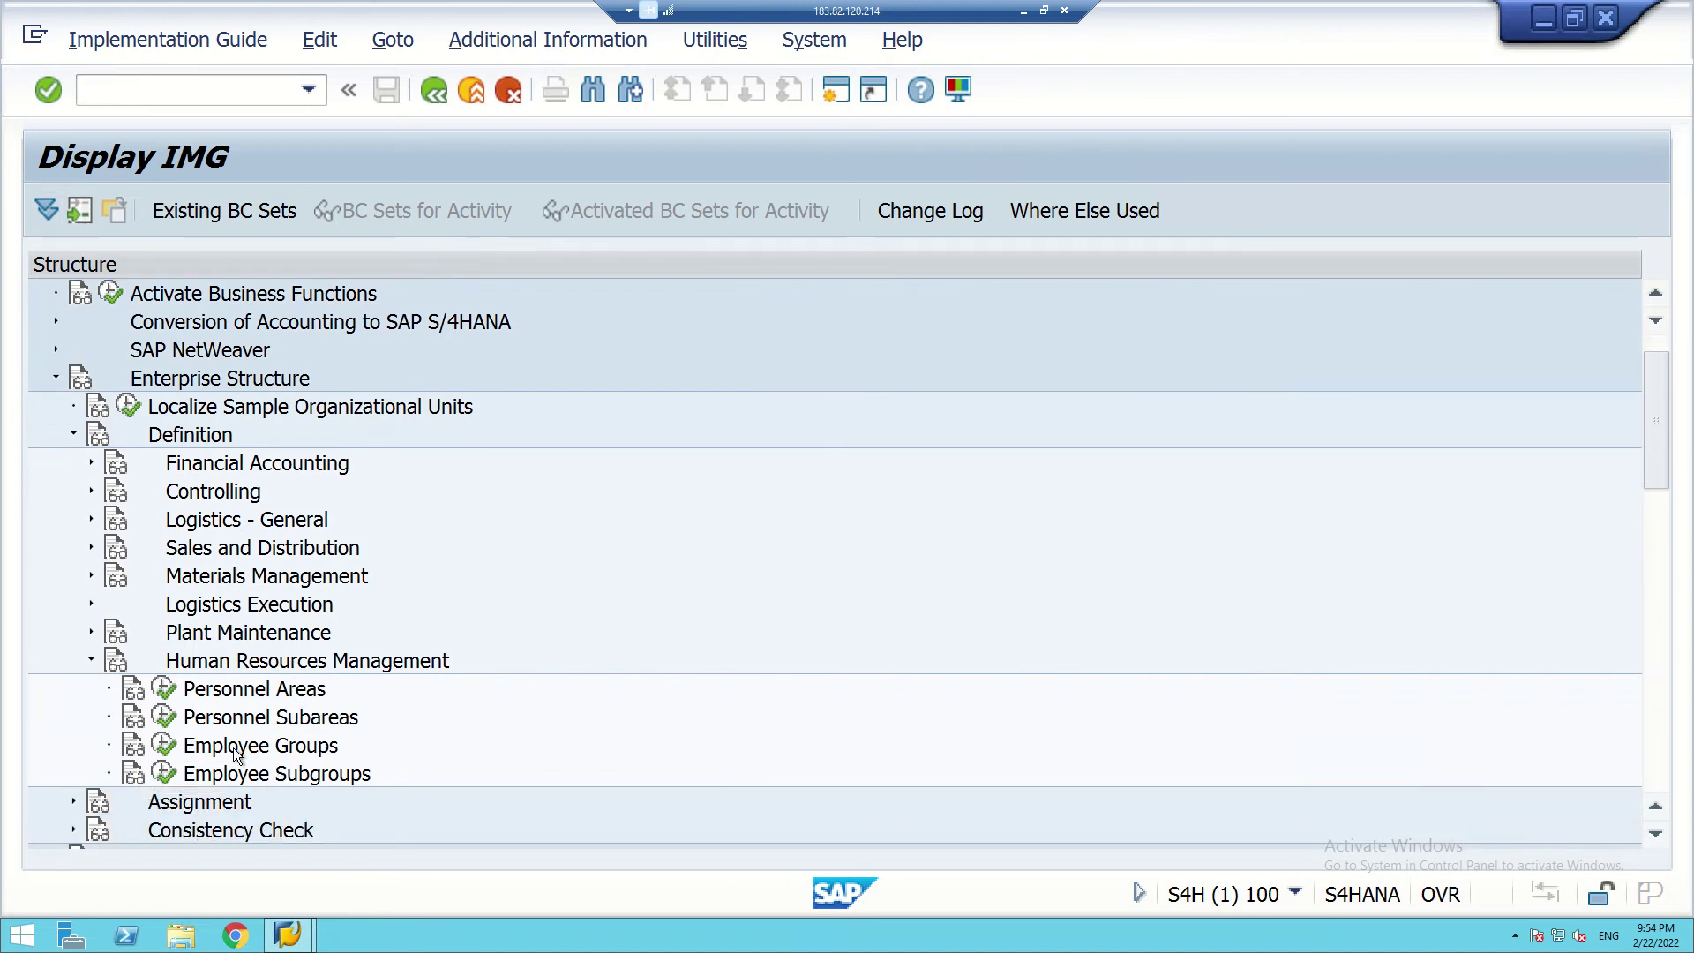
Open the Employee Groups table and scroll through its 35 existing groups
left_click(163, 749)
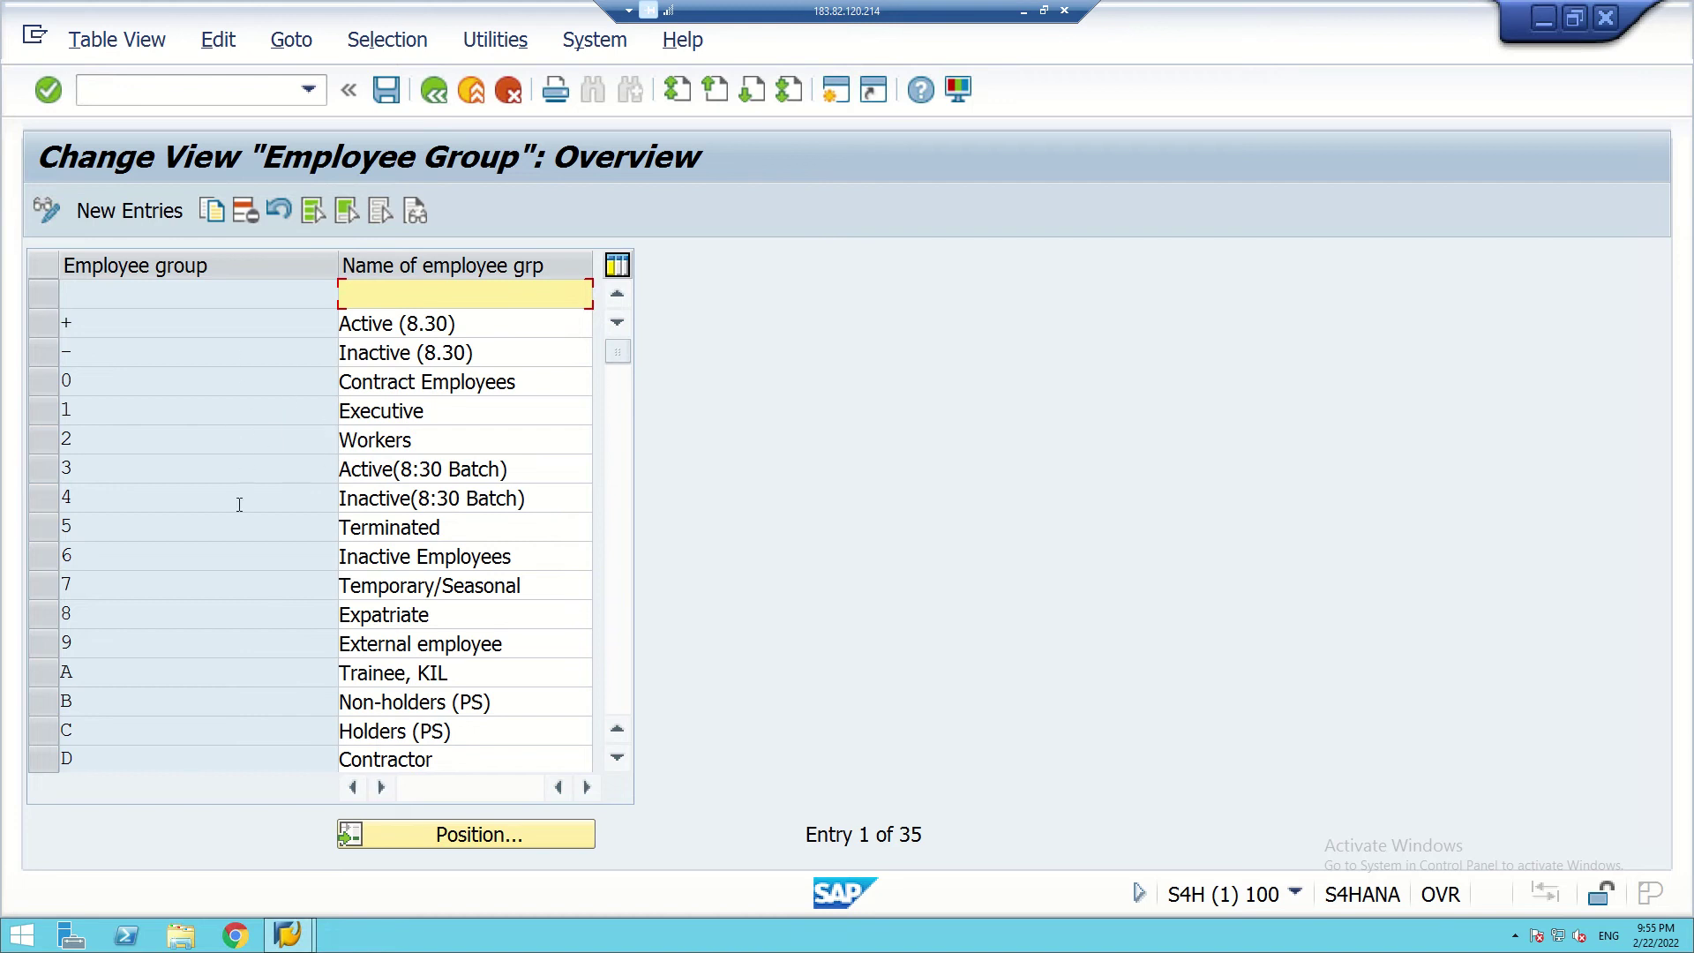
scroll(242, 502, "down", 3)
scroll(238, 504, "down", 7)
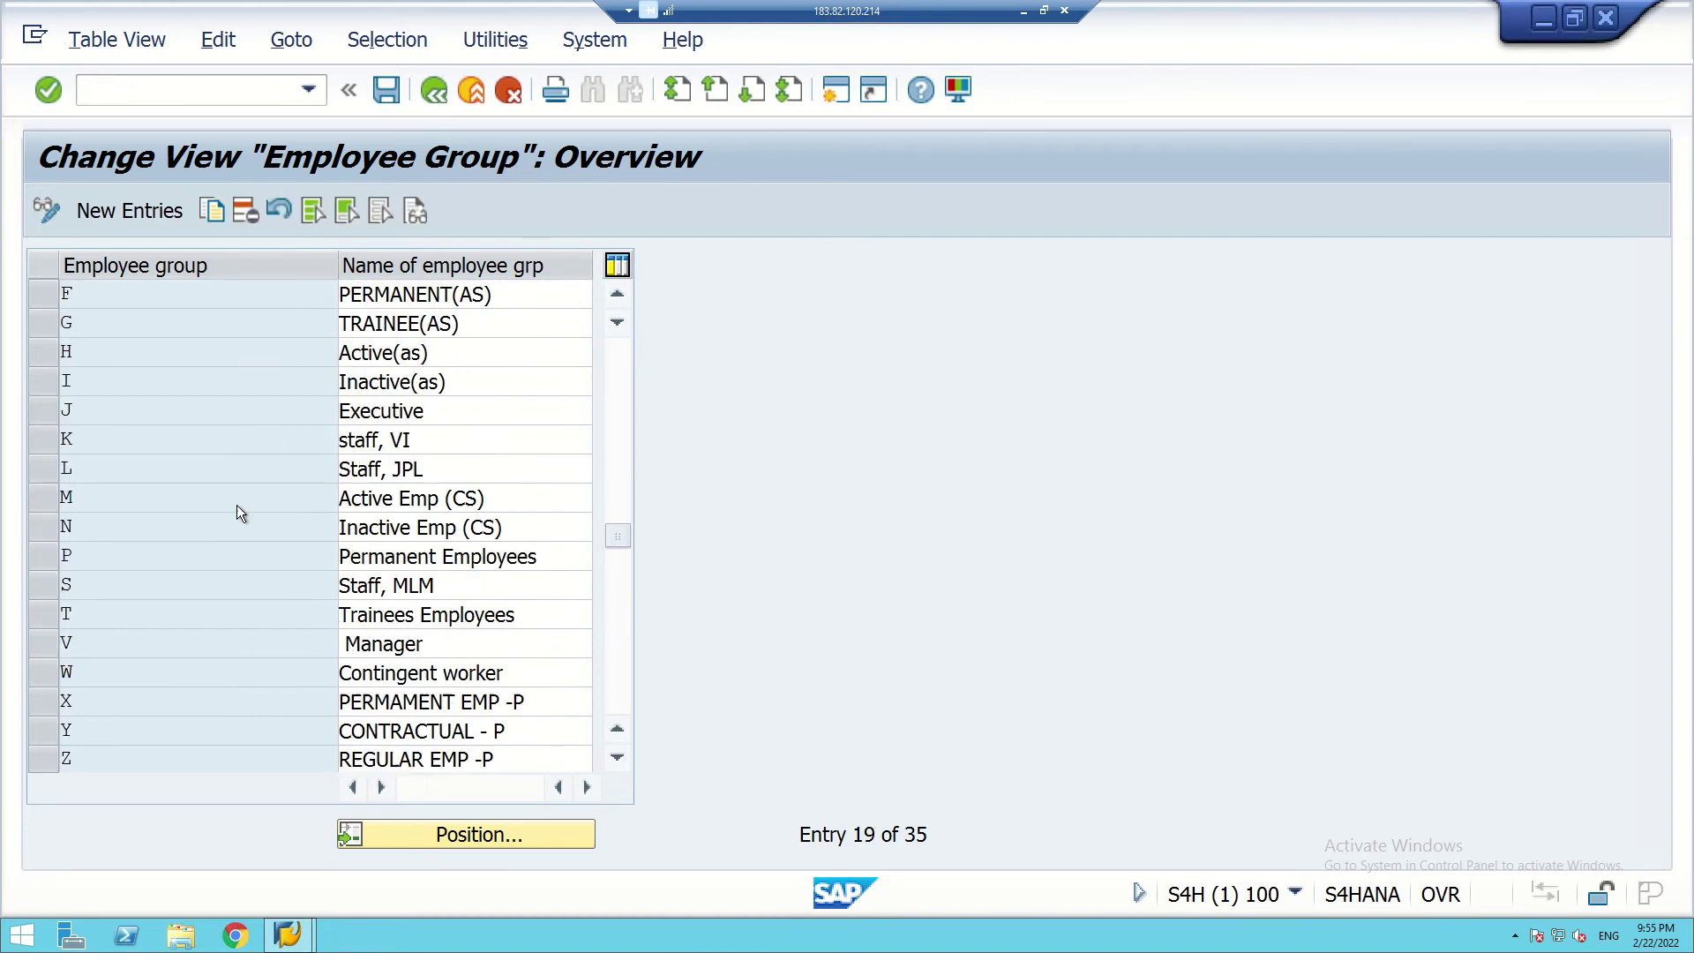
scroll(239, 508, "up", 4)
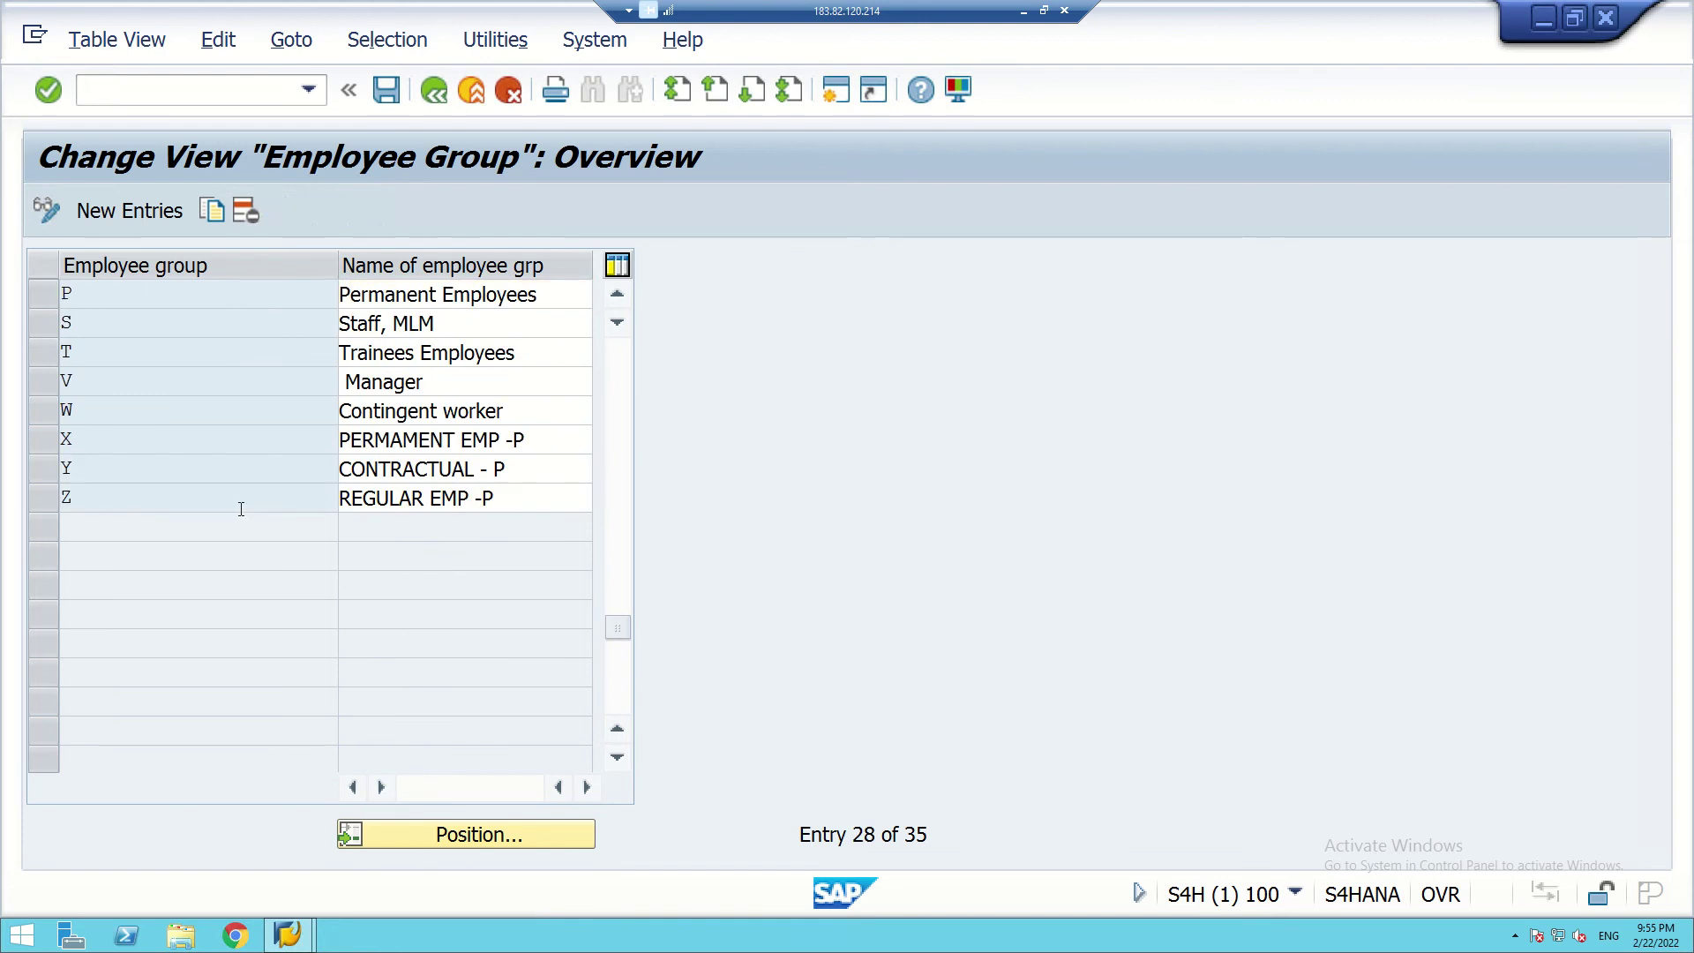
scroll(240, 510, "up", 4)
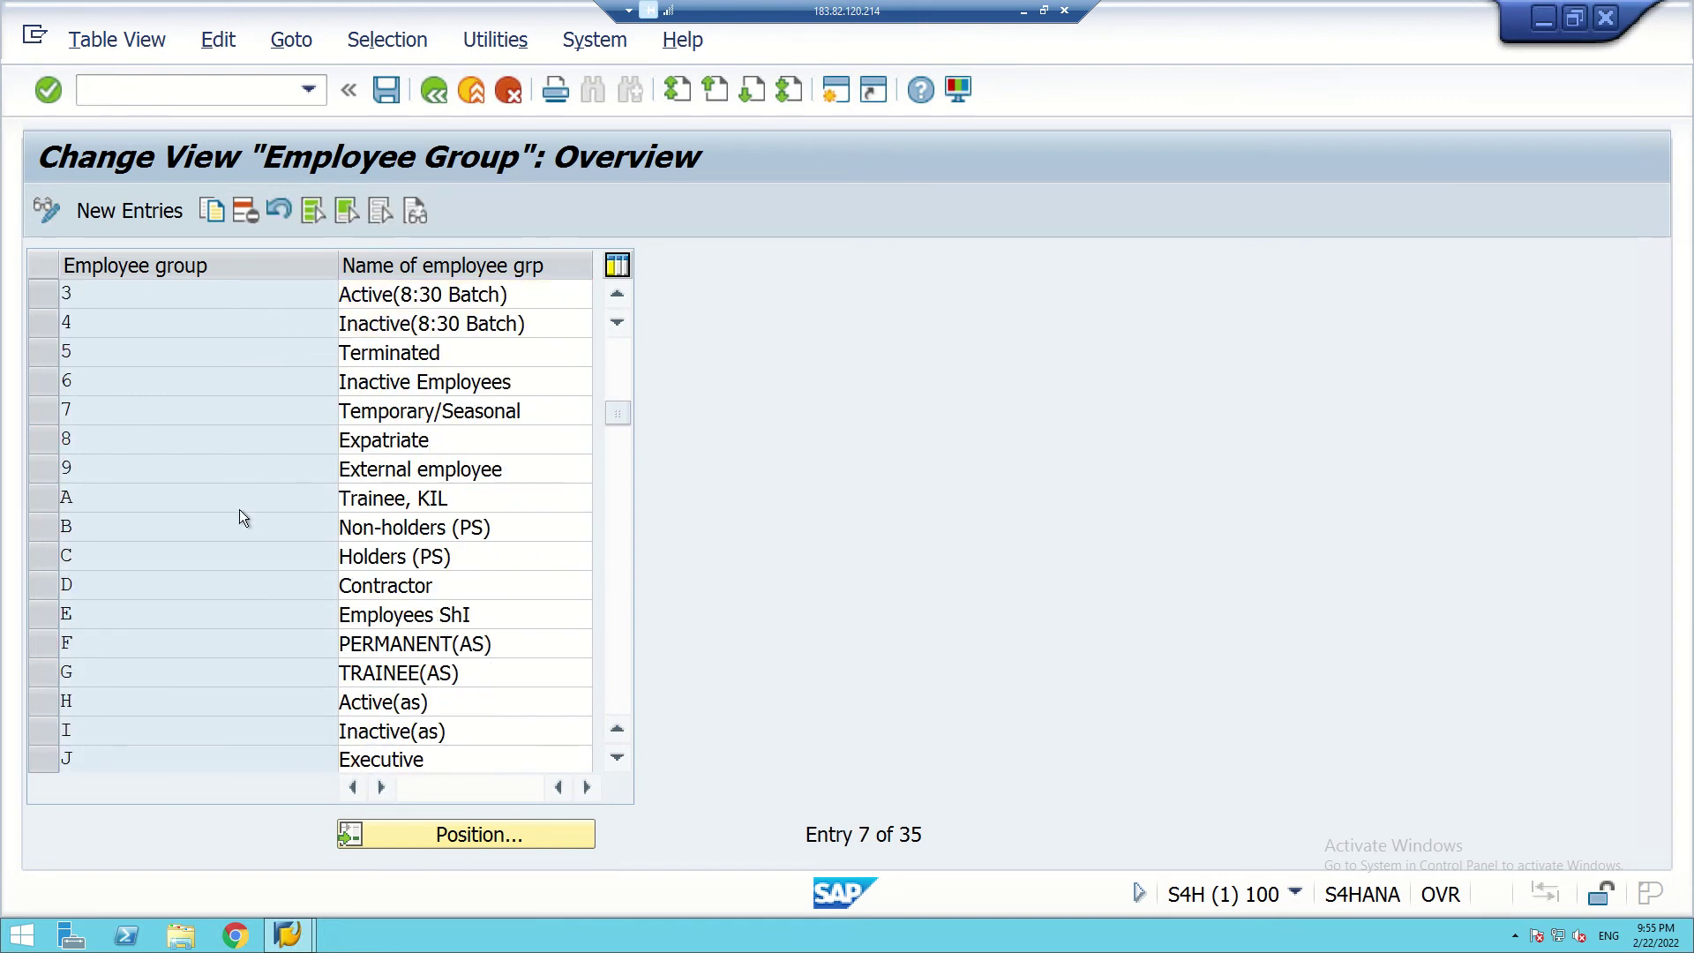
scroll(240, 510, "up", 2)
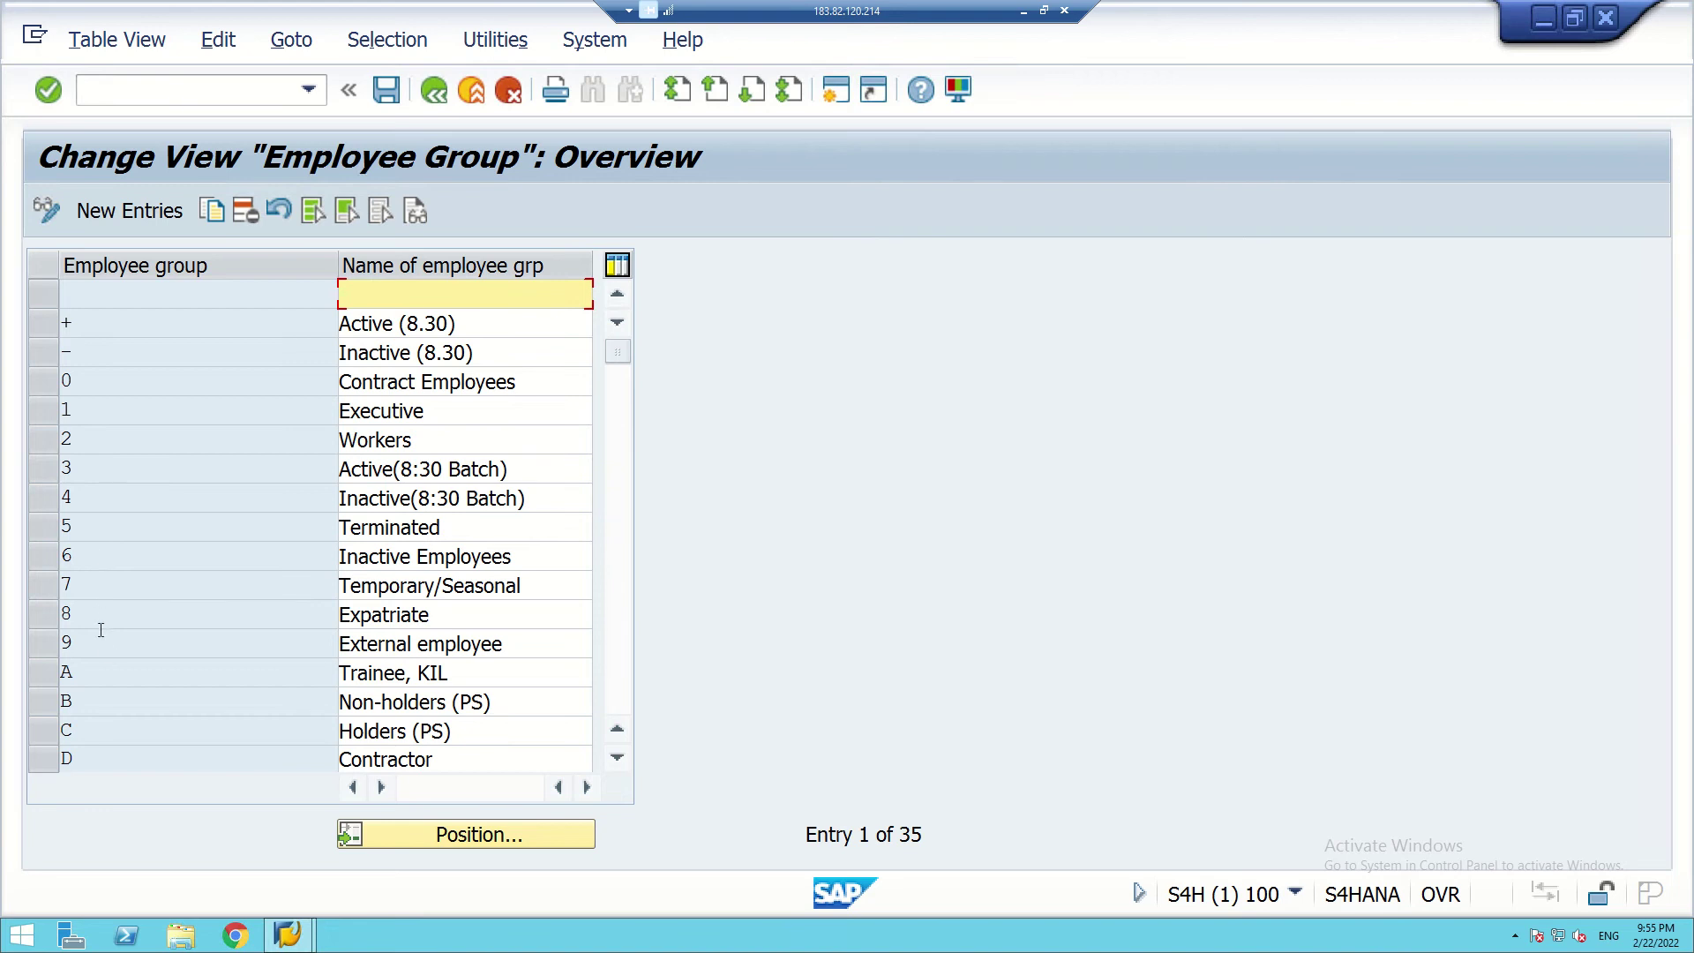
scroll(121, 663, "down", 2)
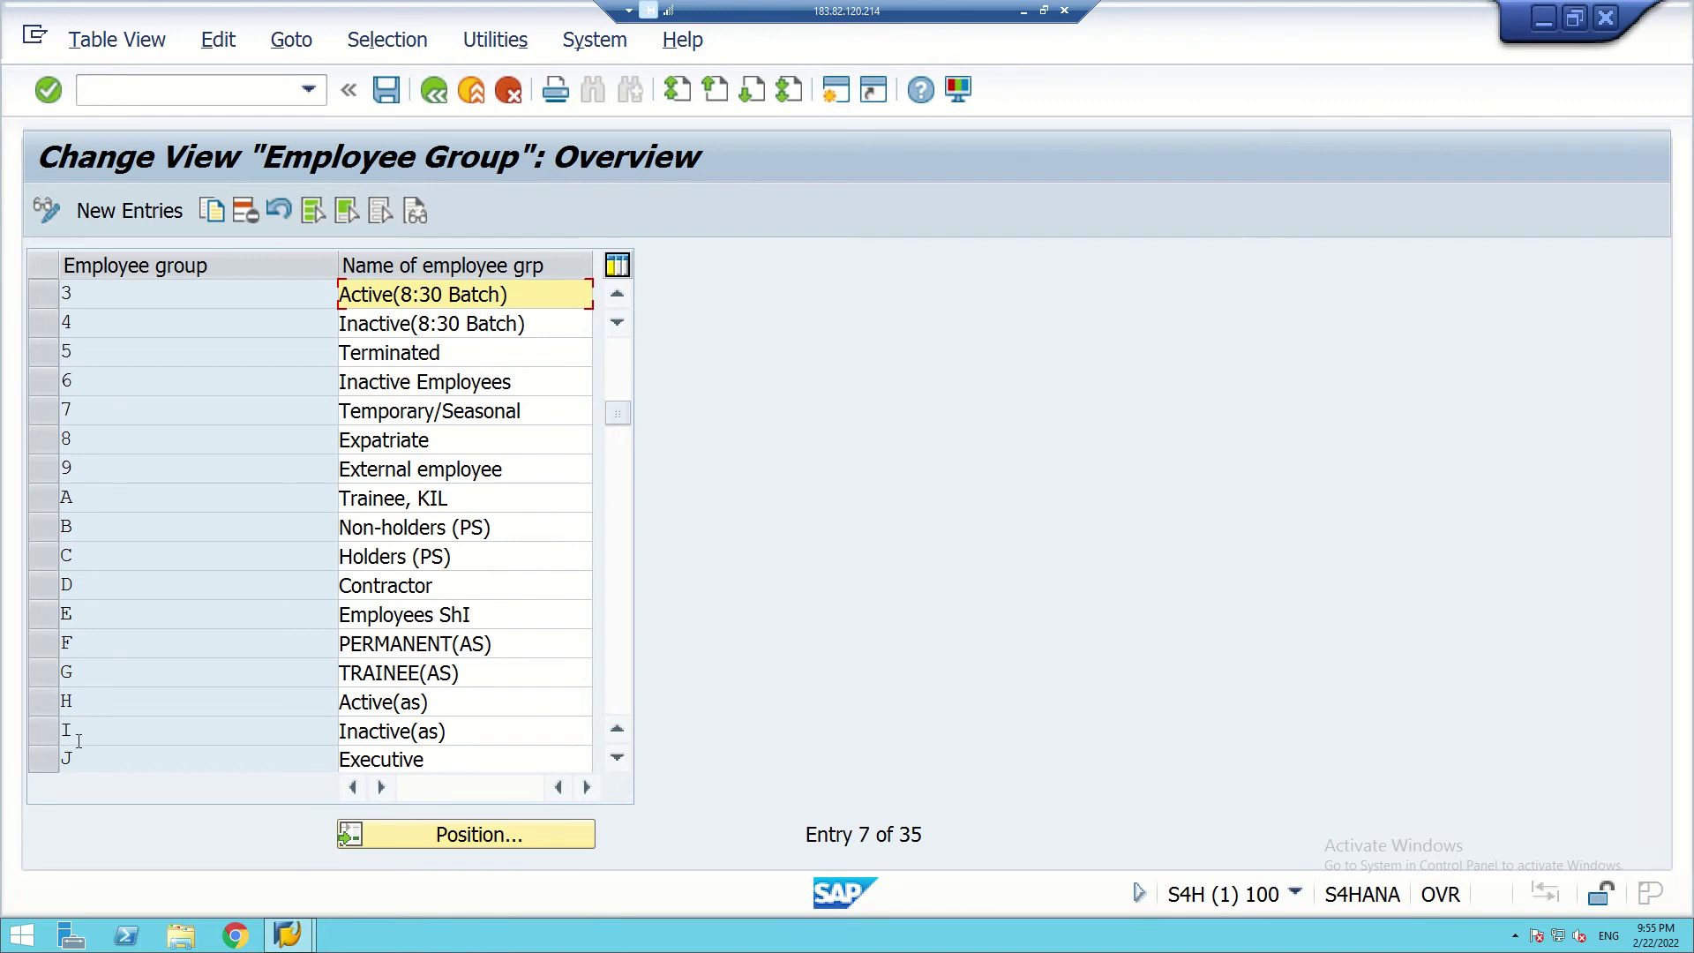
scroll(80, 740, "down", 2)
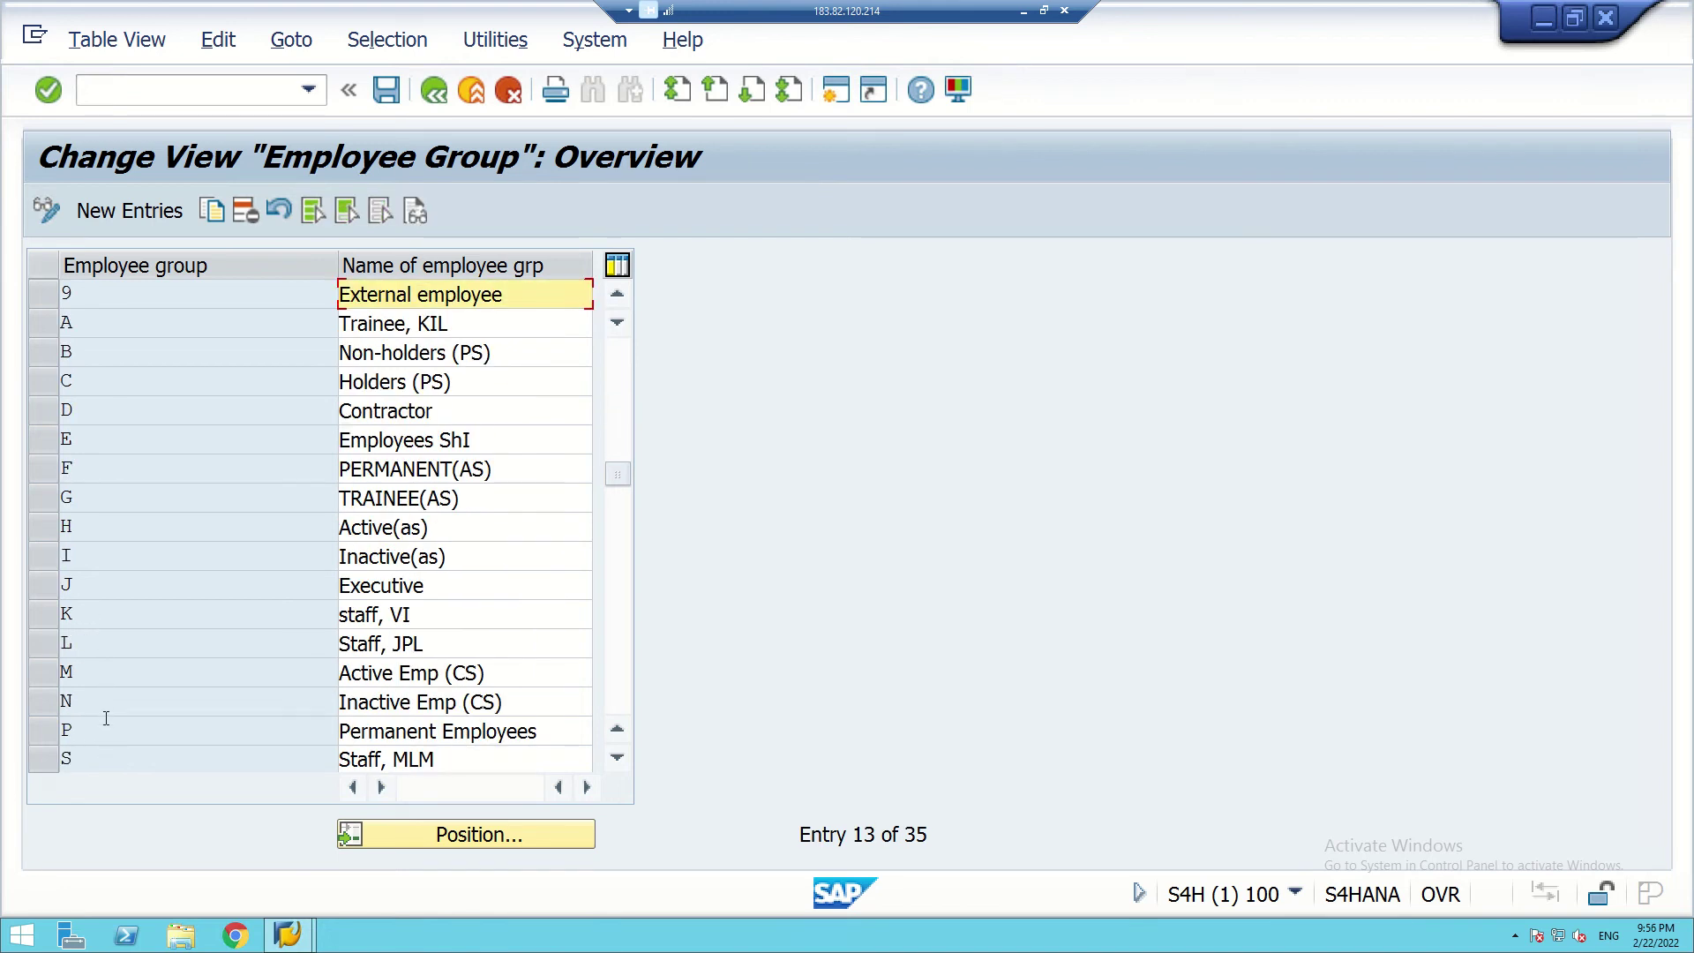
scroll(108, 714, "down", 2)
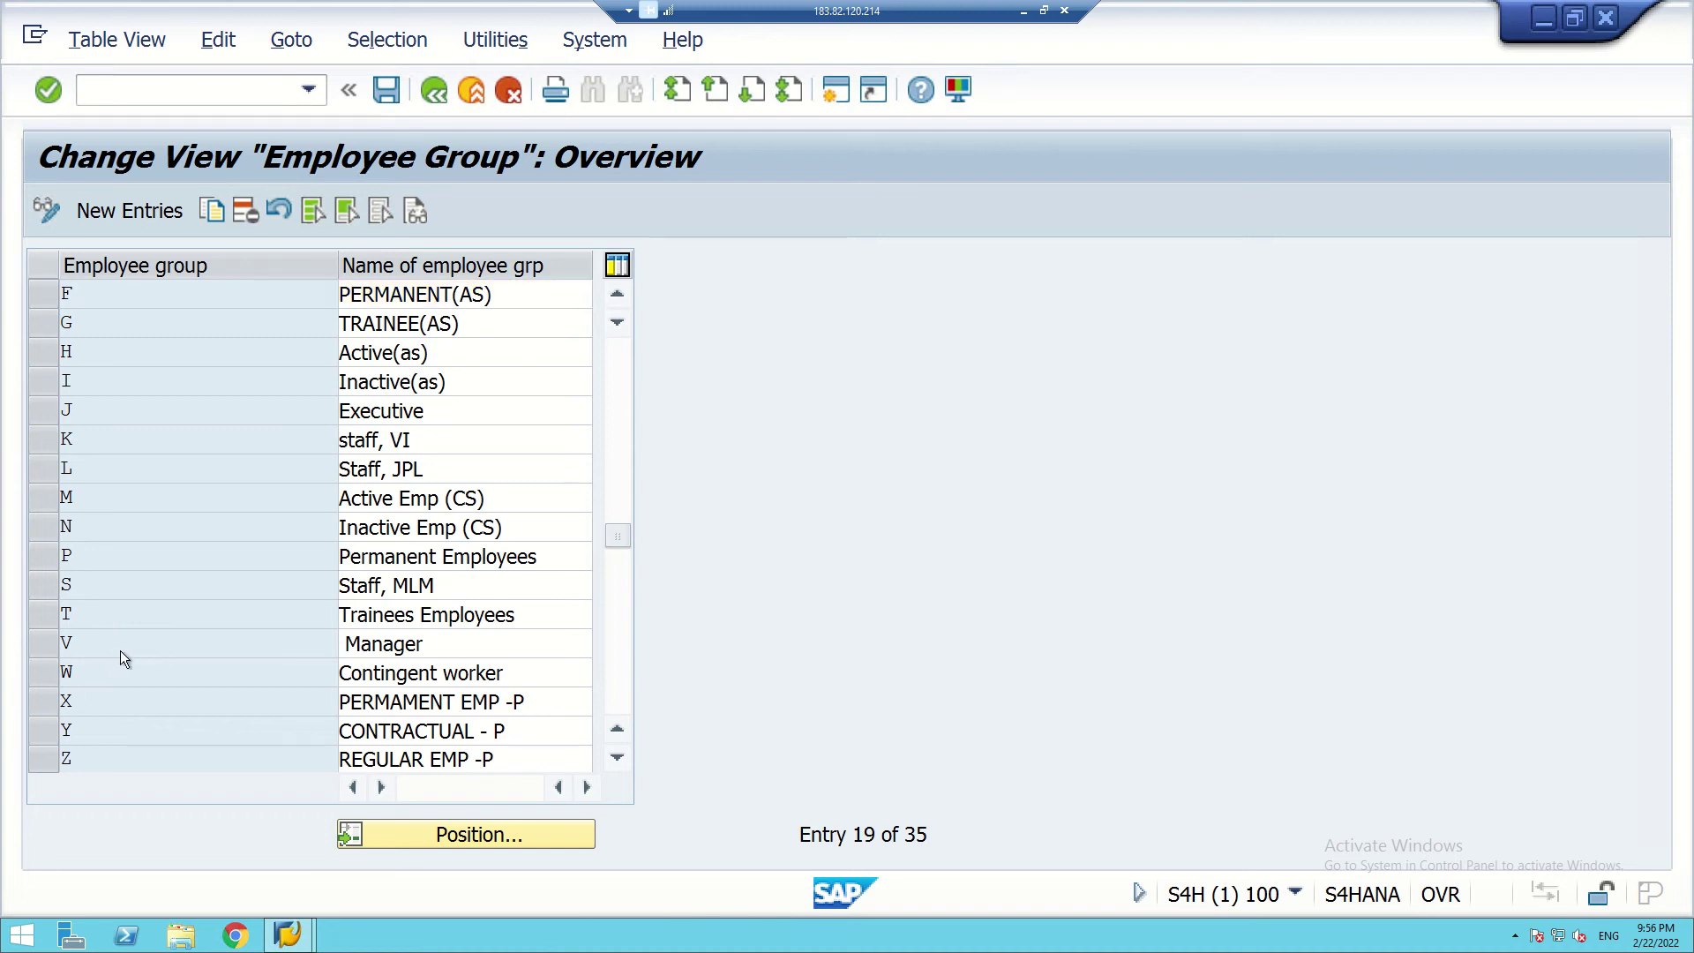
scroll(121, 658, "down", 1)
scroll(121, 658, "down", 1)
scroll(120, 653, "up", 3)
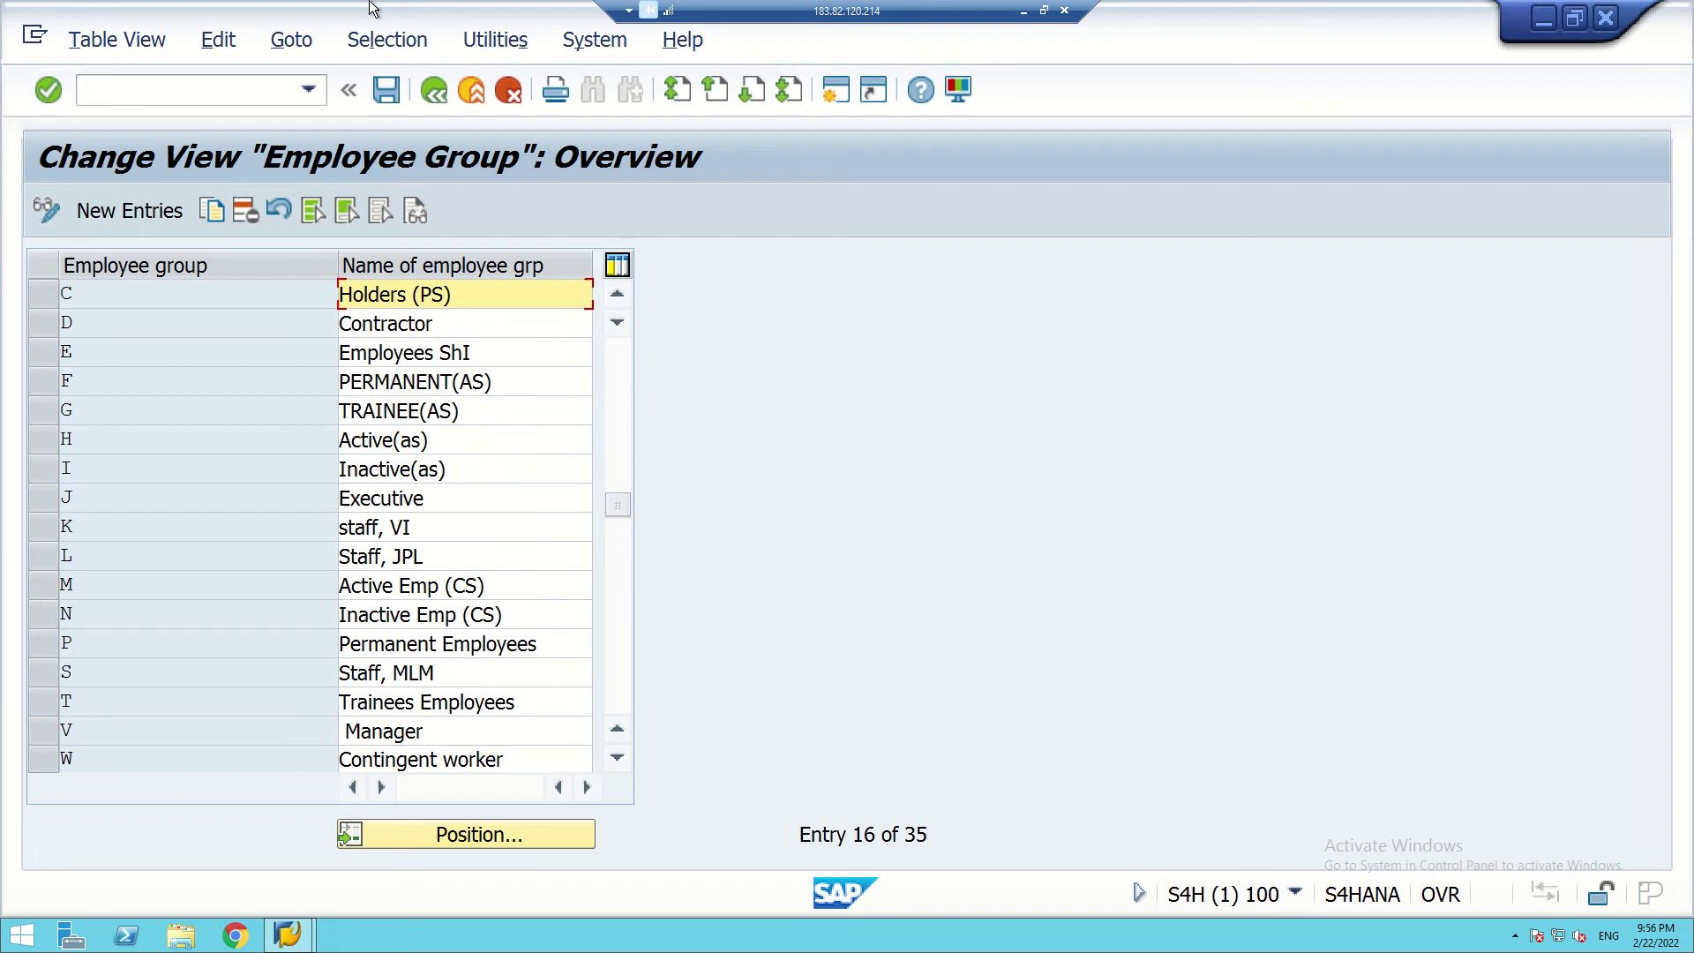
In New Entries, add group O 'Active' and group Q 'Inactive' in consecutive rows
left_click(118, 210)
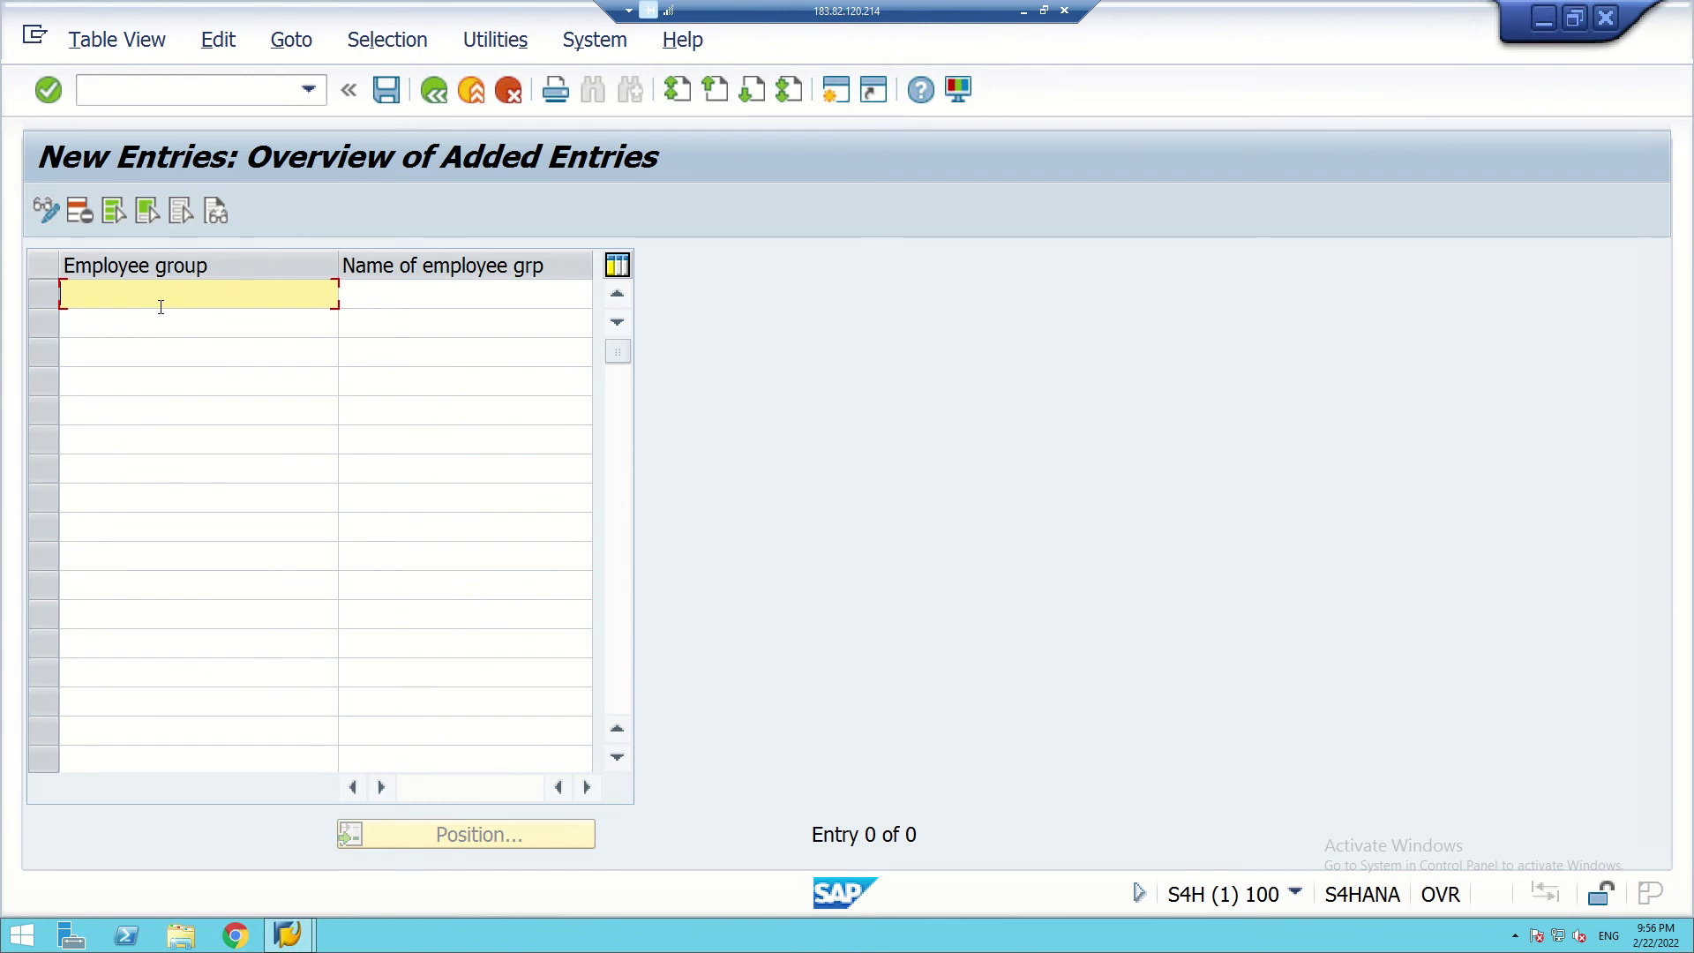
type("O")
left_click(420, 301)
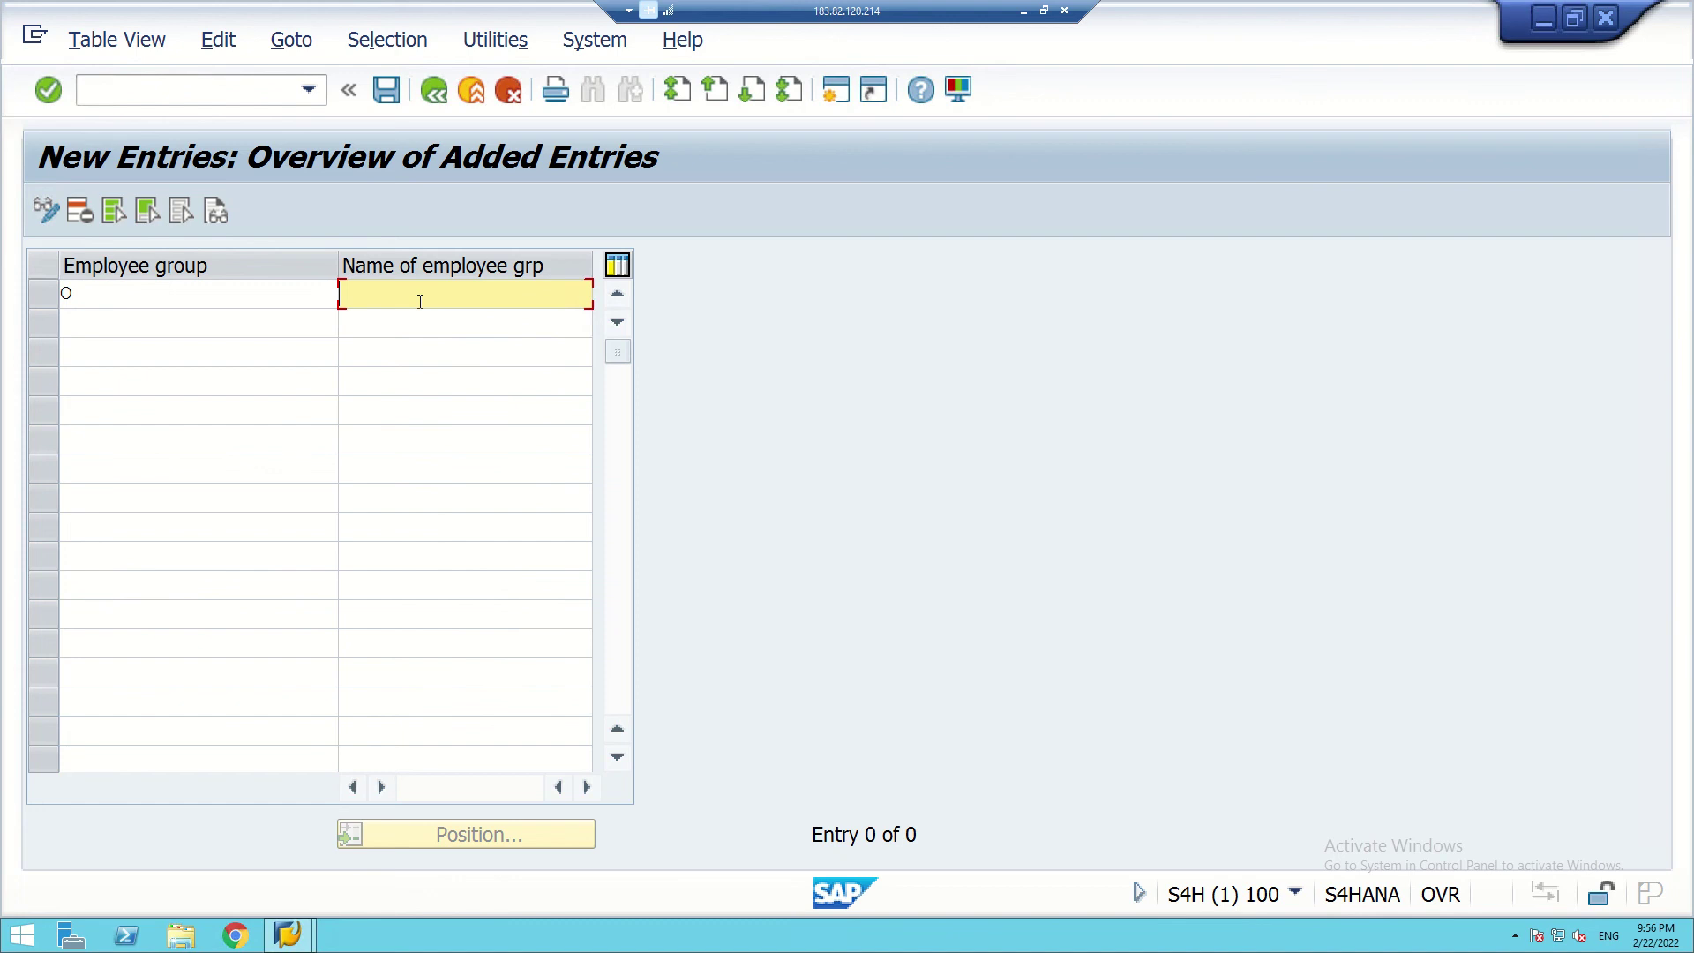
type("Ac")
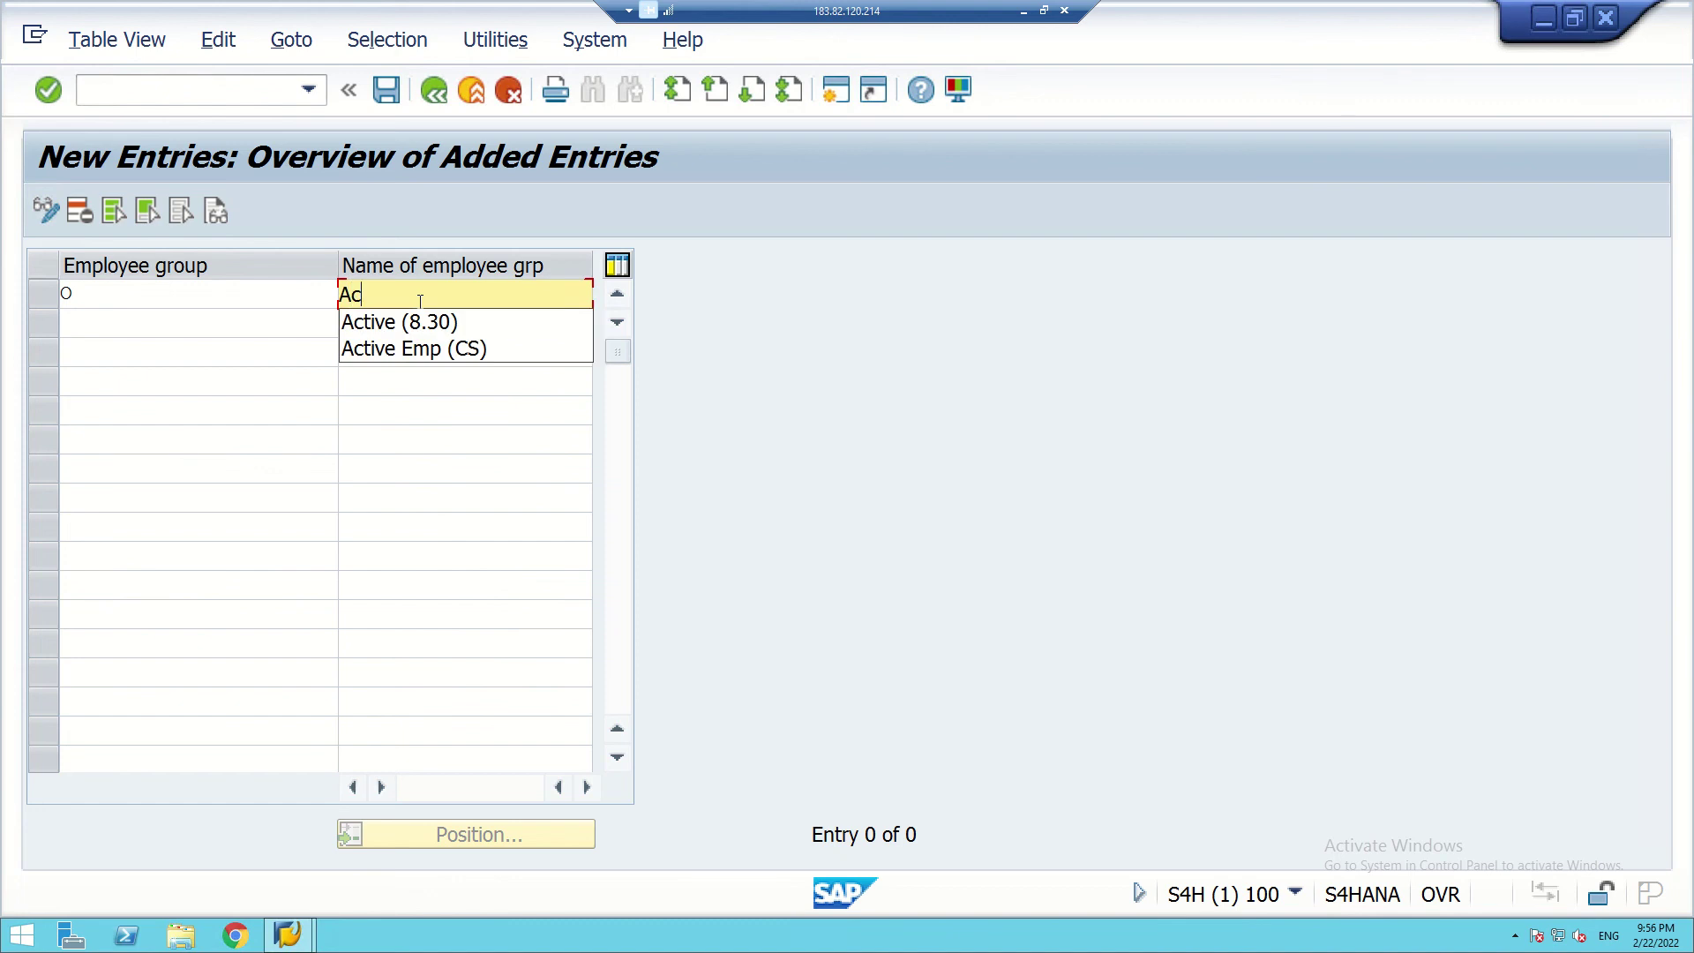
type("tive")
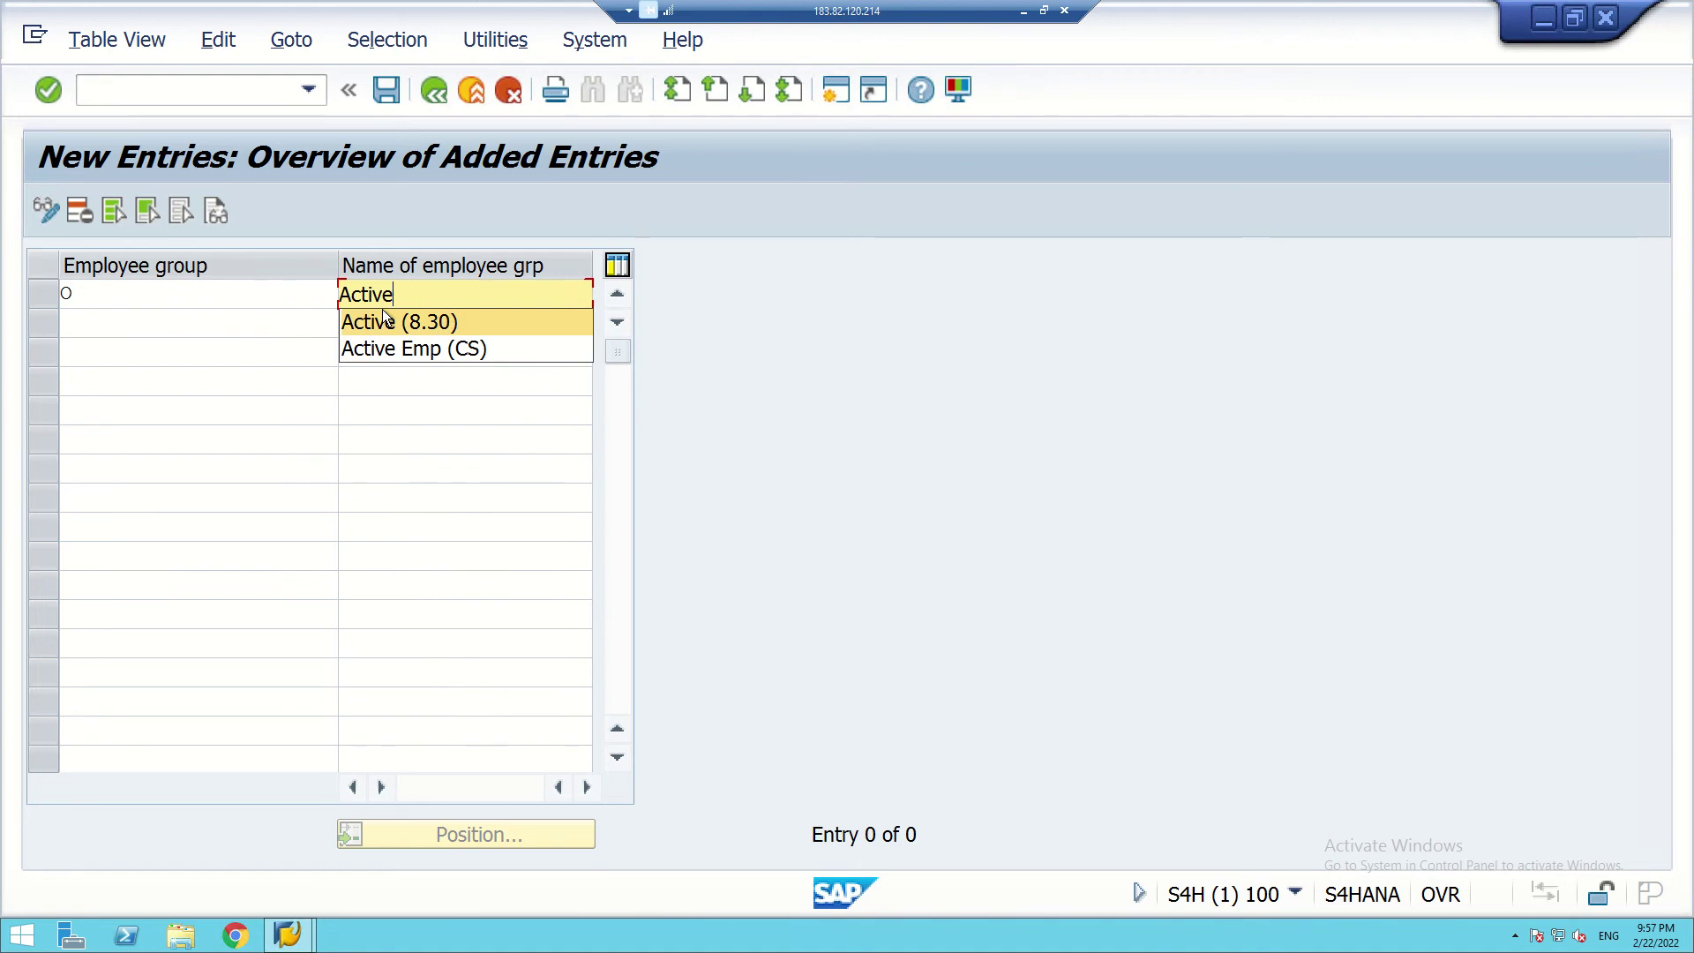
left_click(92, 320)
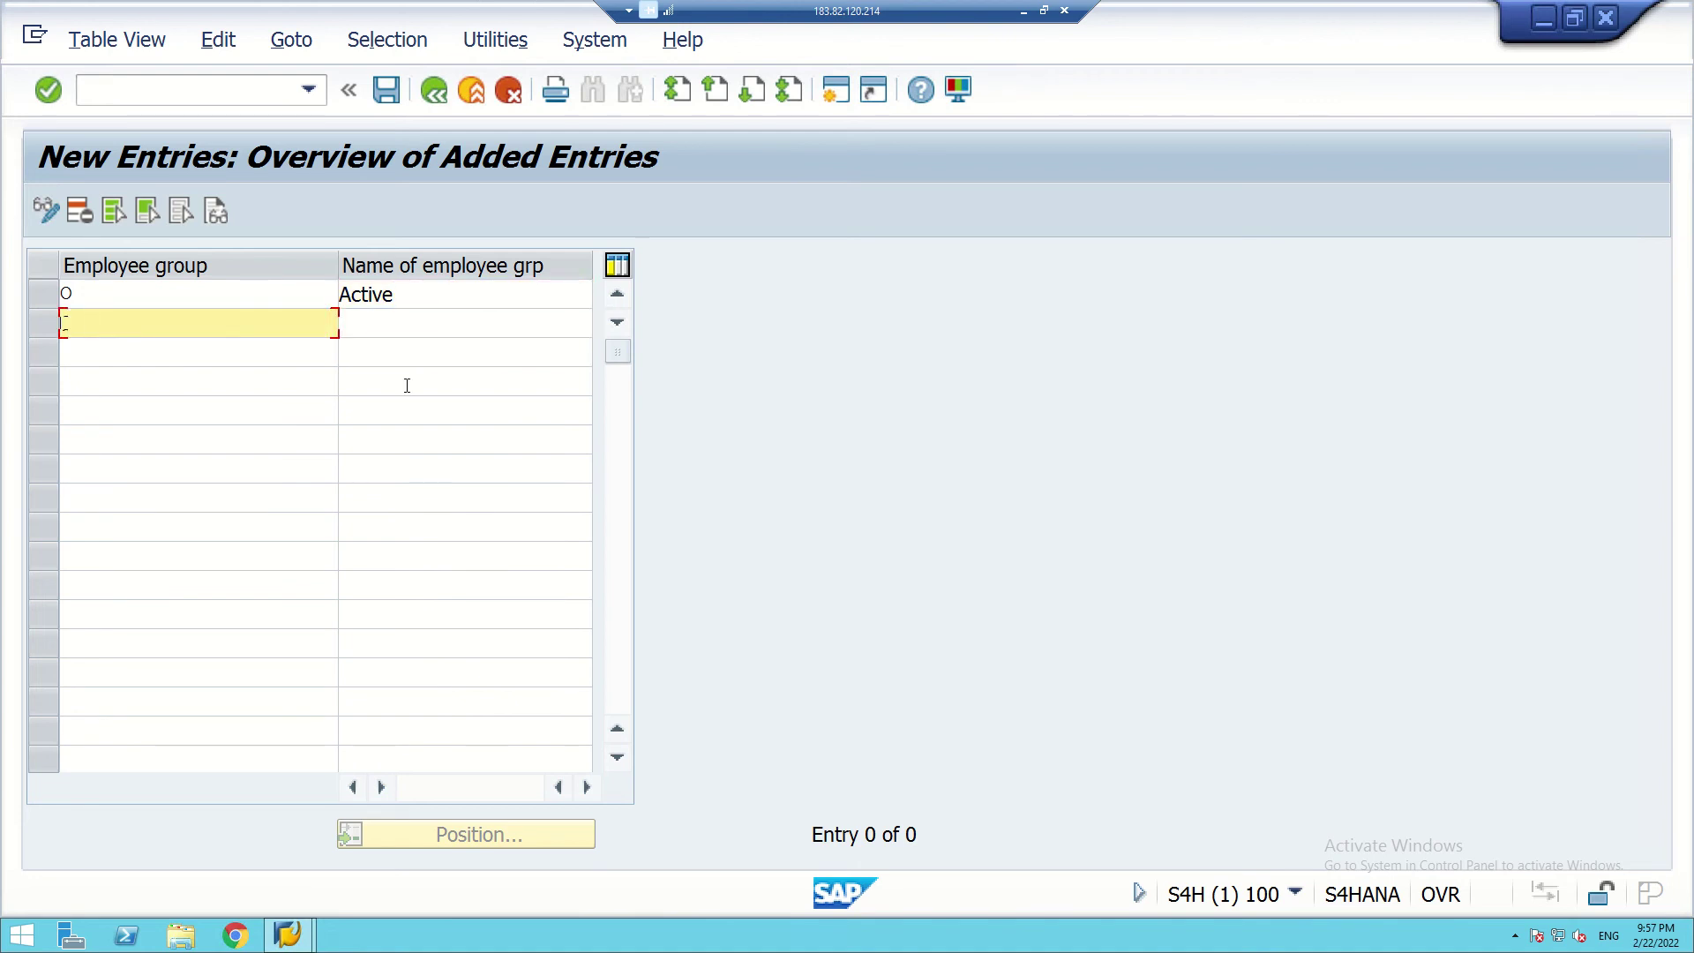
type("Q")
left_click(423, 333)
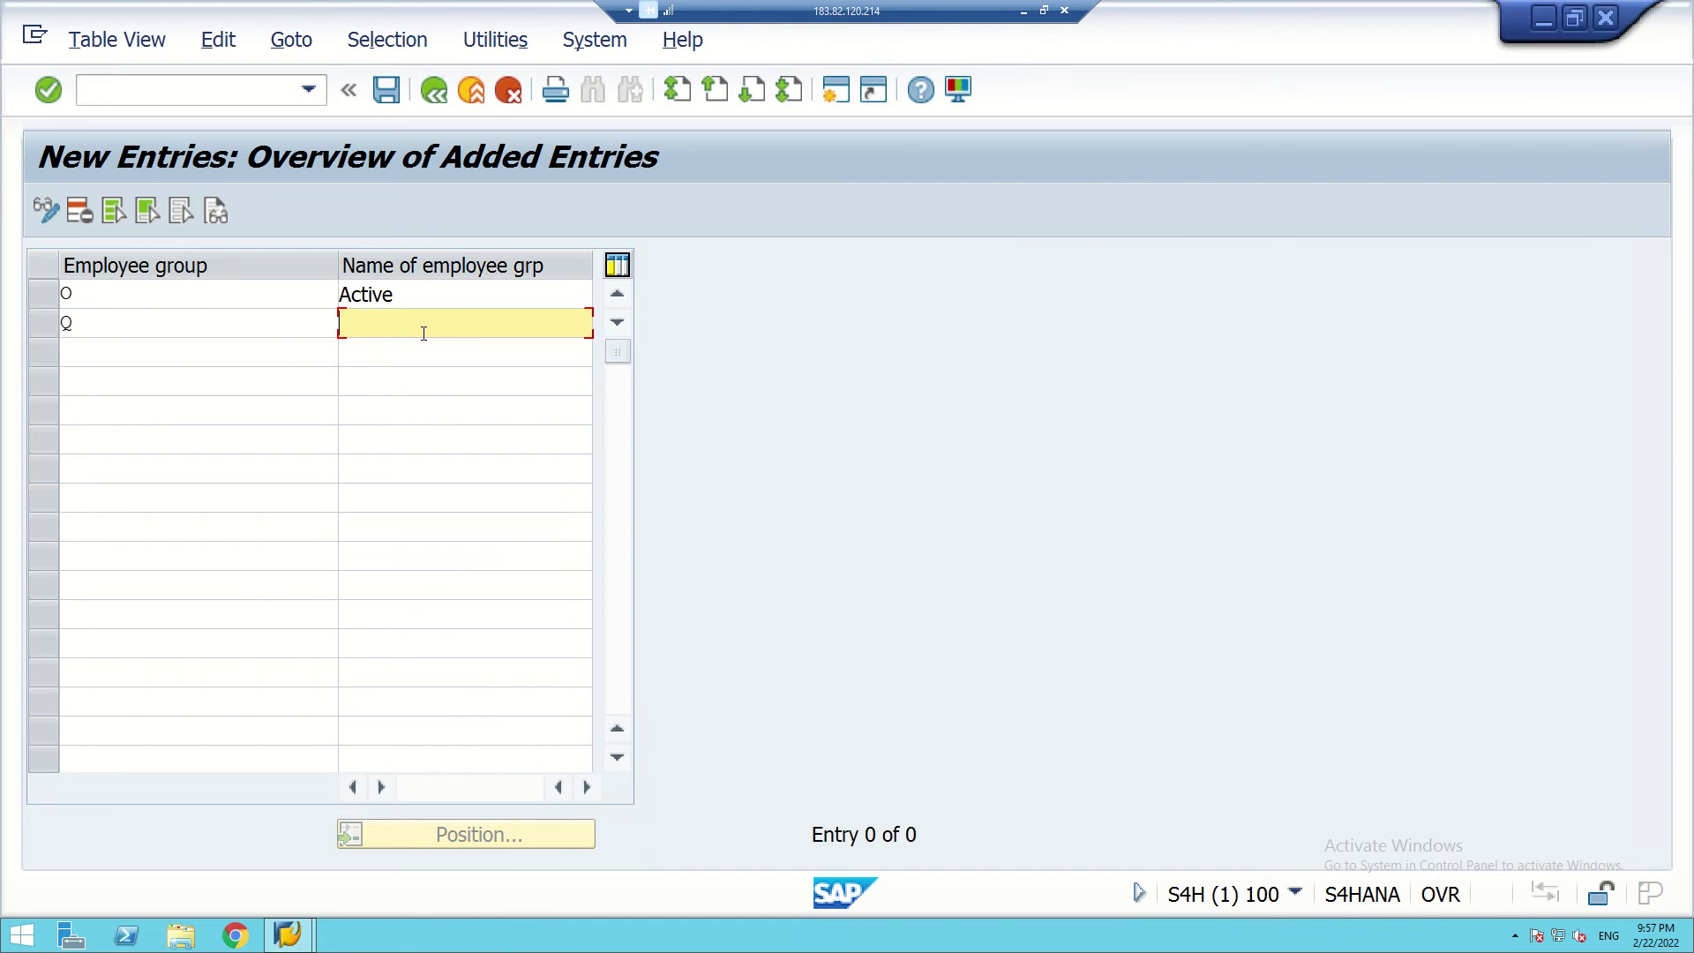
type("Ina")
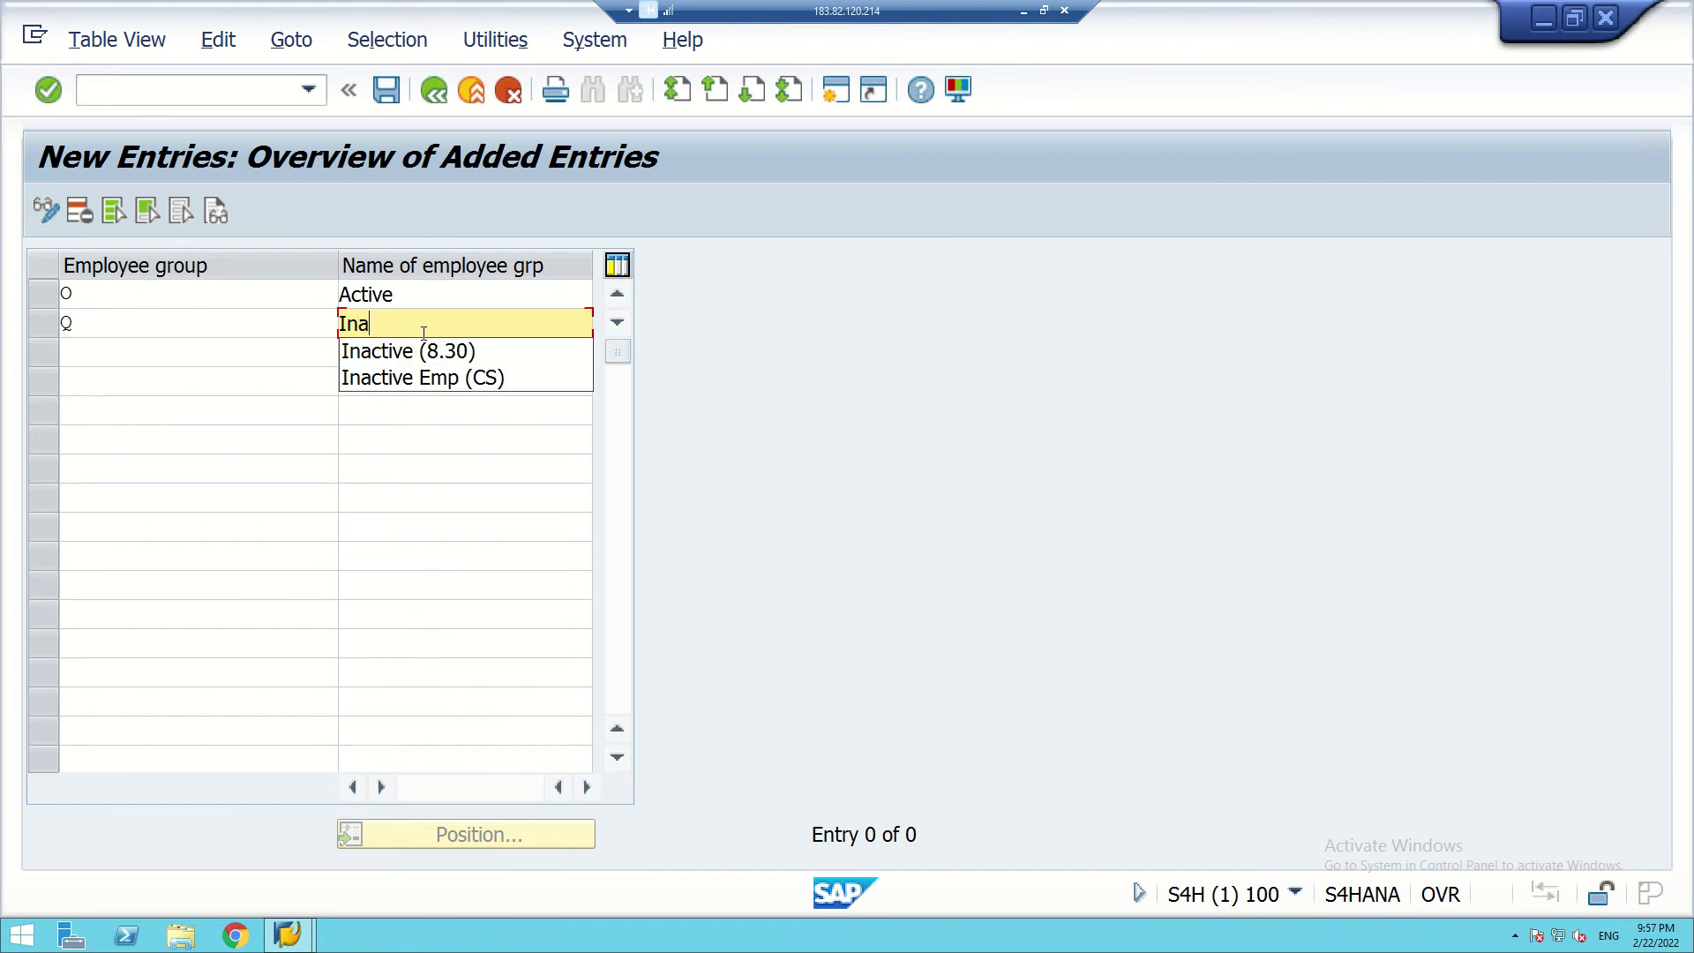
type("ctive")
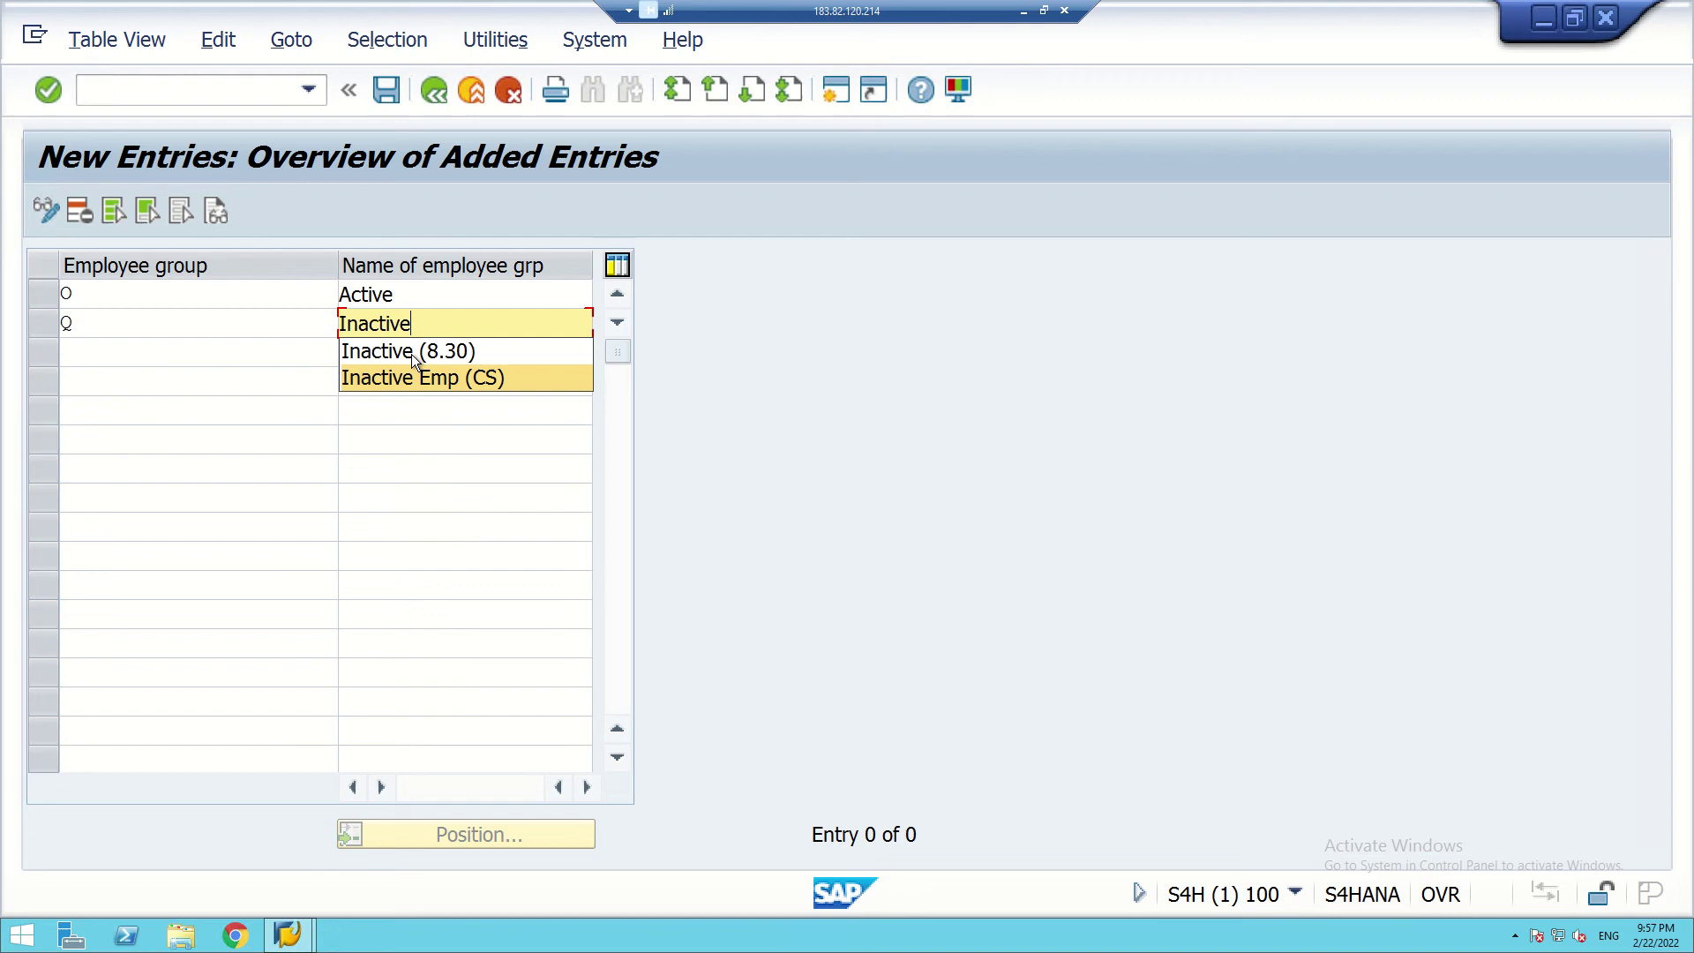
left_click(379, 324)
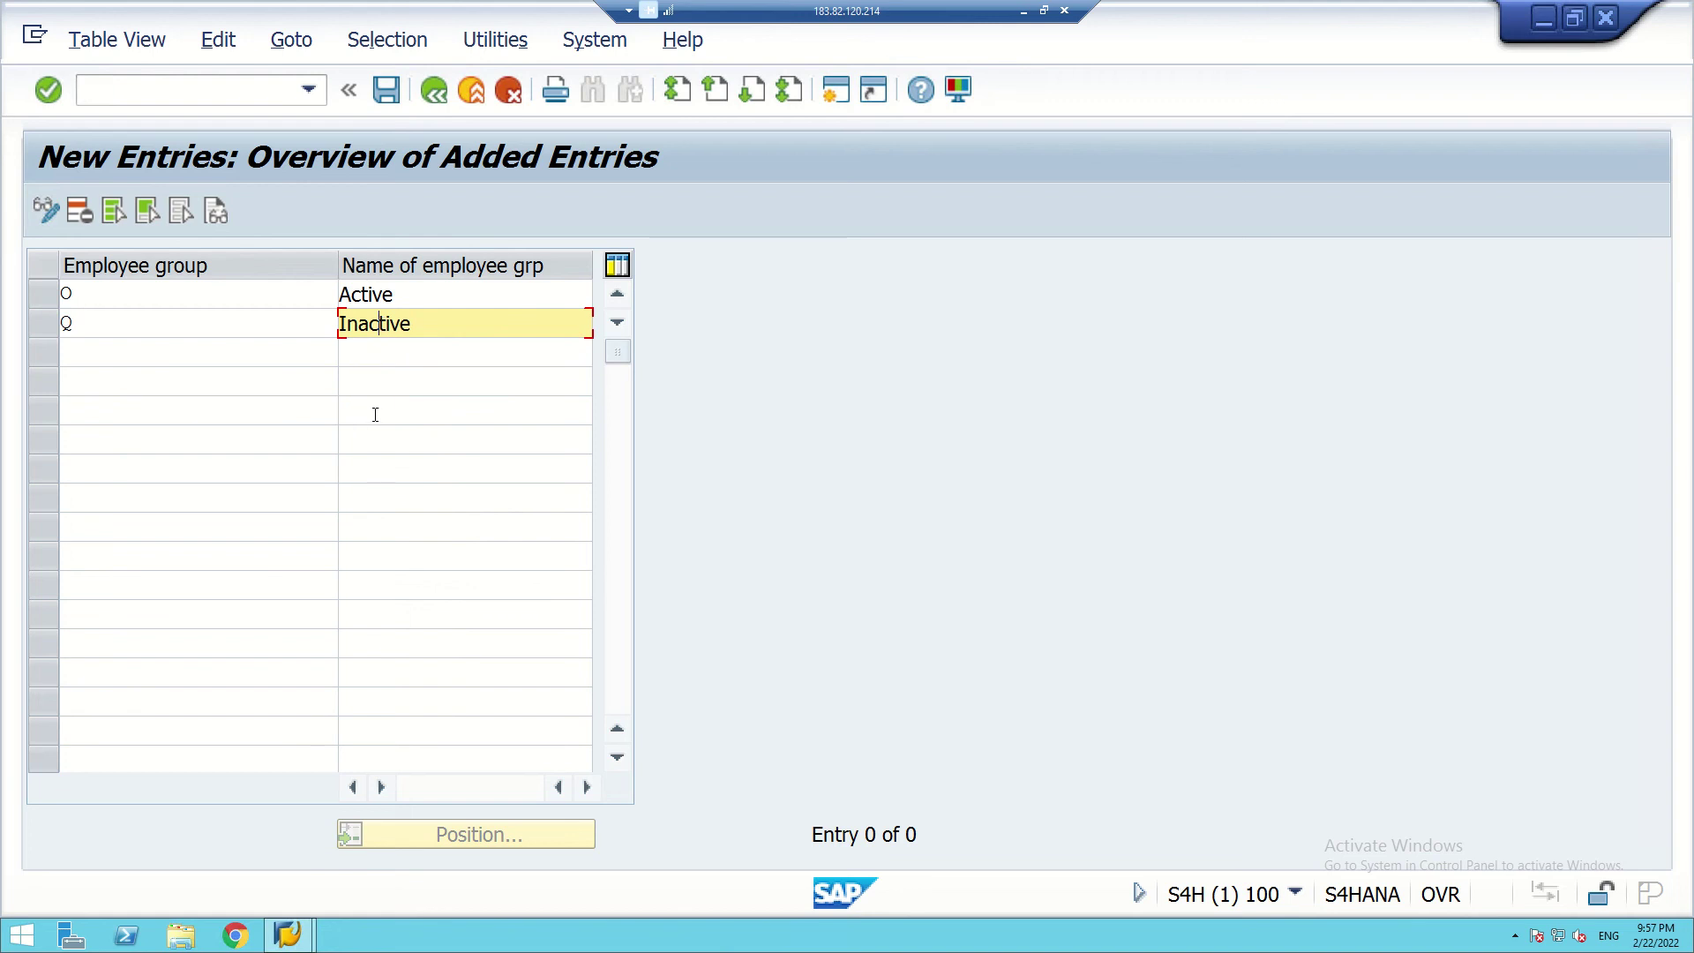
left_click(132, 354)
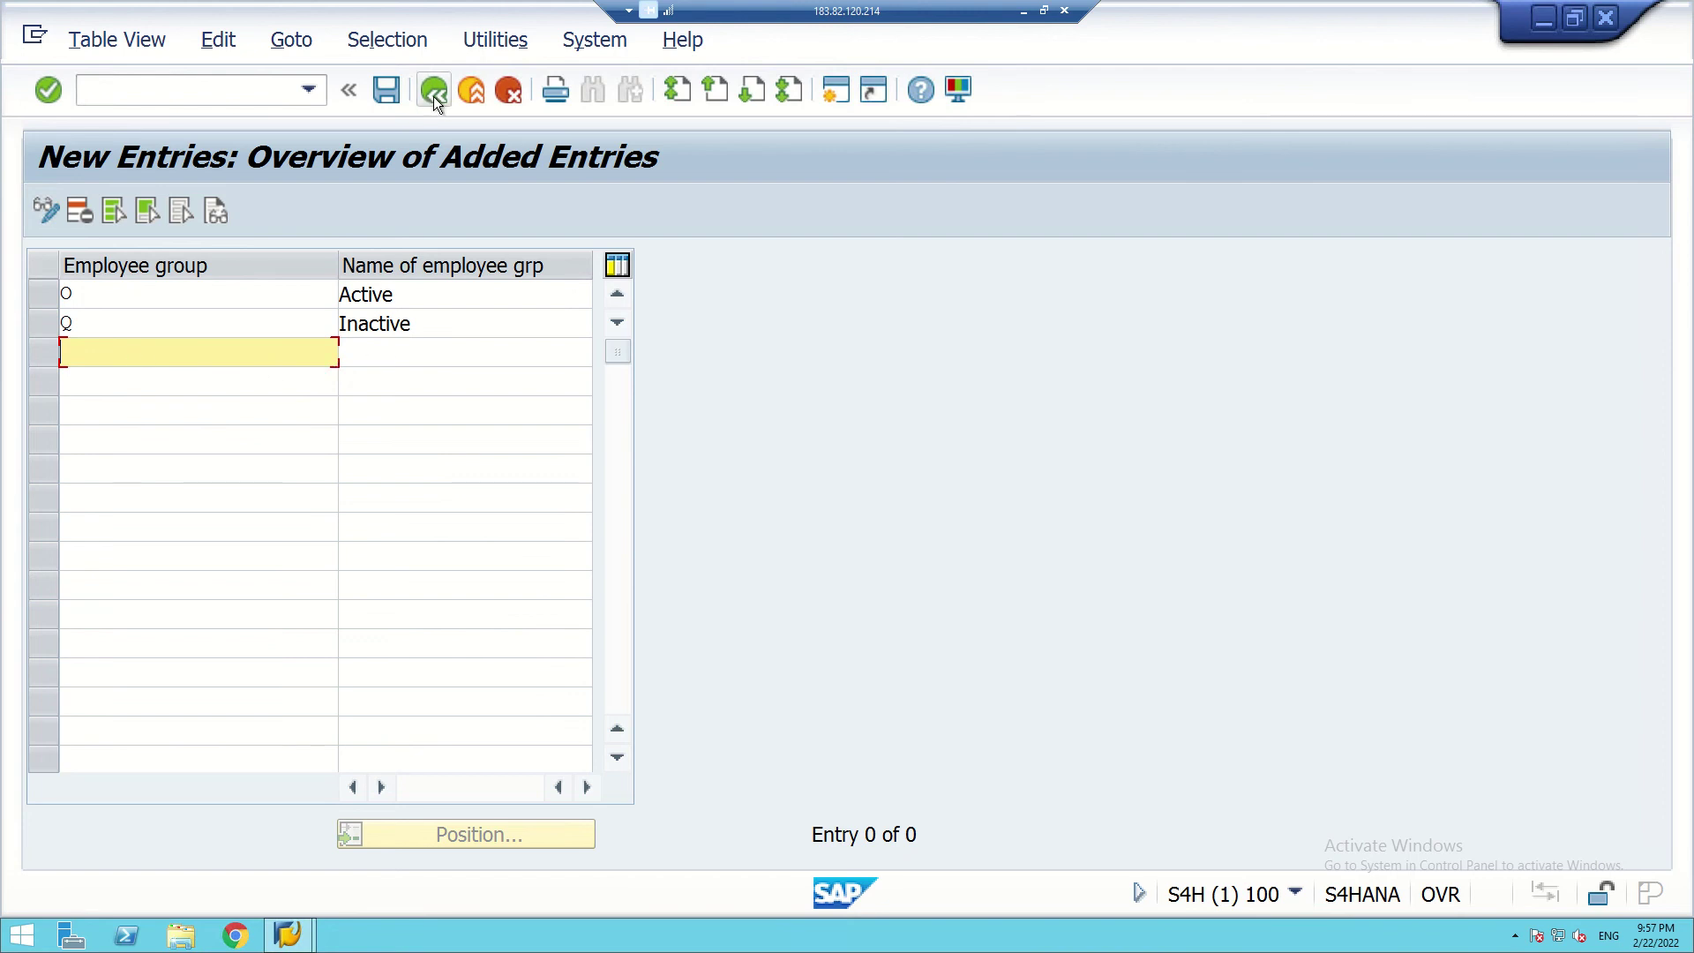
Save groups O and Q under a customizing request and return to the 37-entry overview
left_click(387, 89)
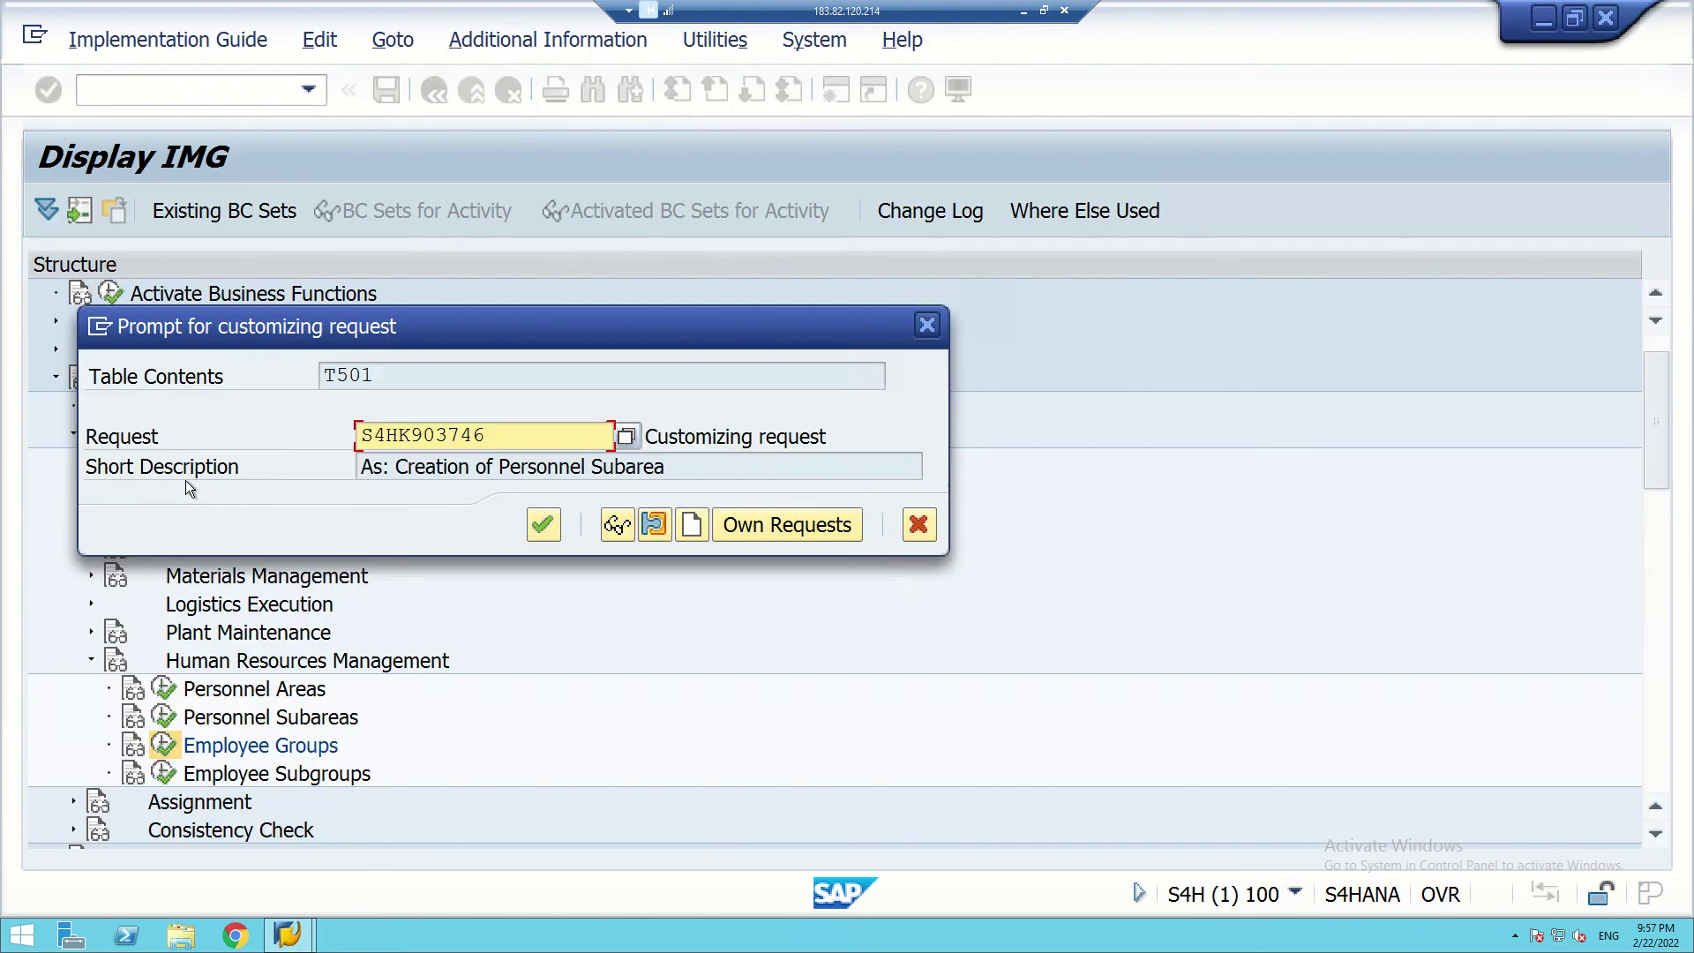
left_click(542, 527)
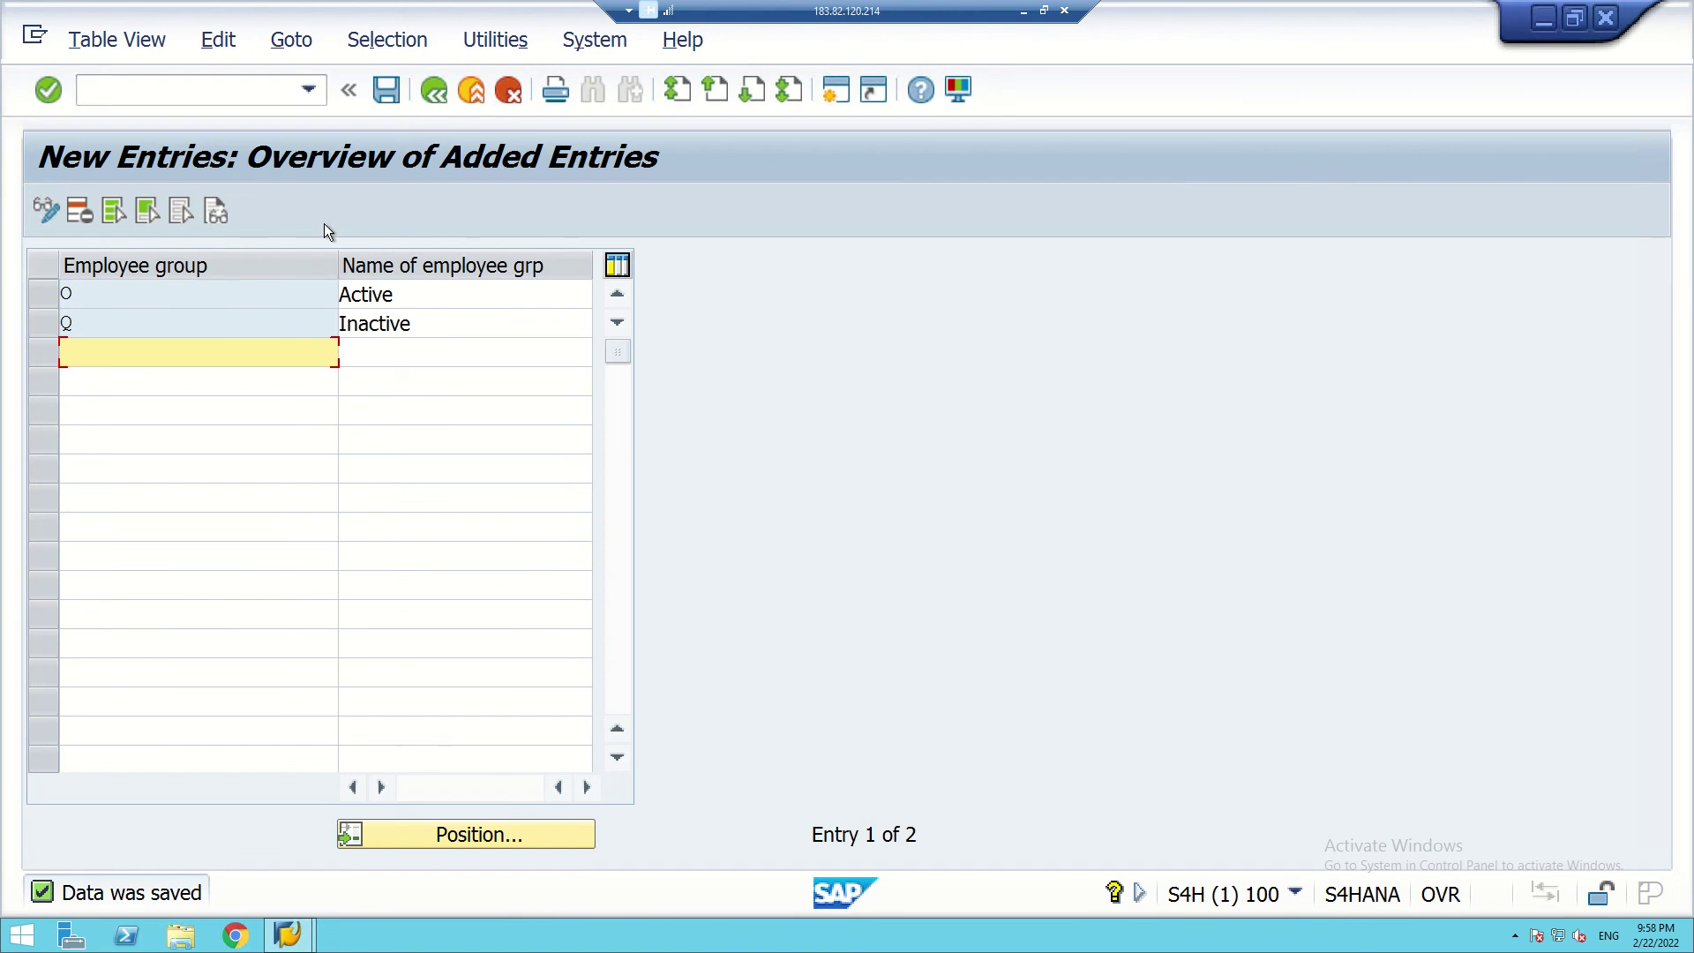
left_click(432, 95)
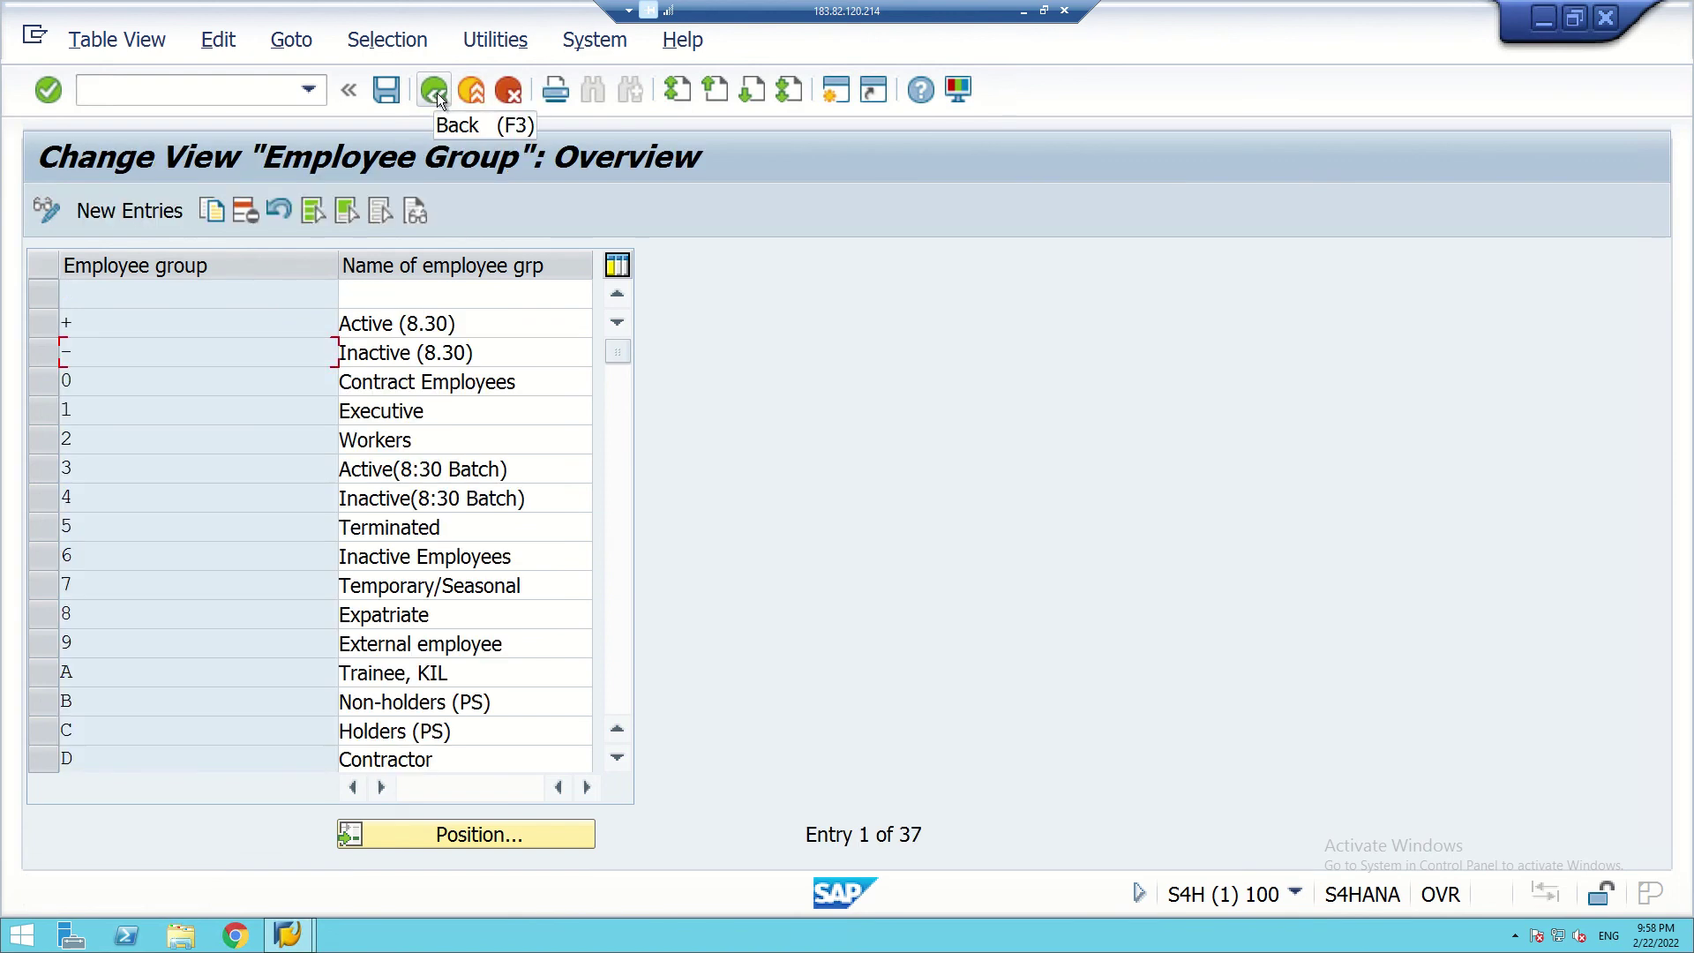
Return to the IMG and choose Define employee subgroup under the Employee Subgroups activity
left_click(436, 93)
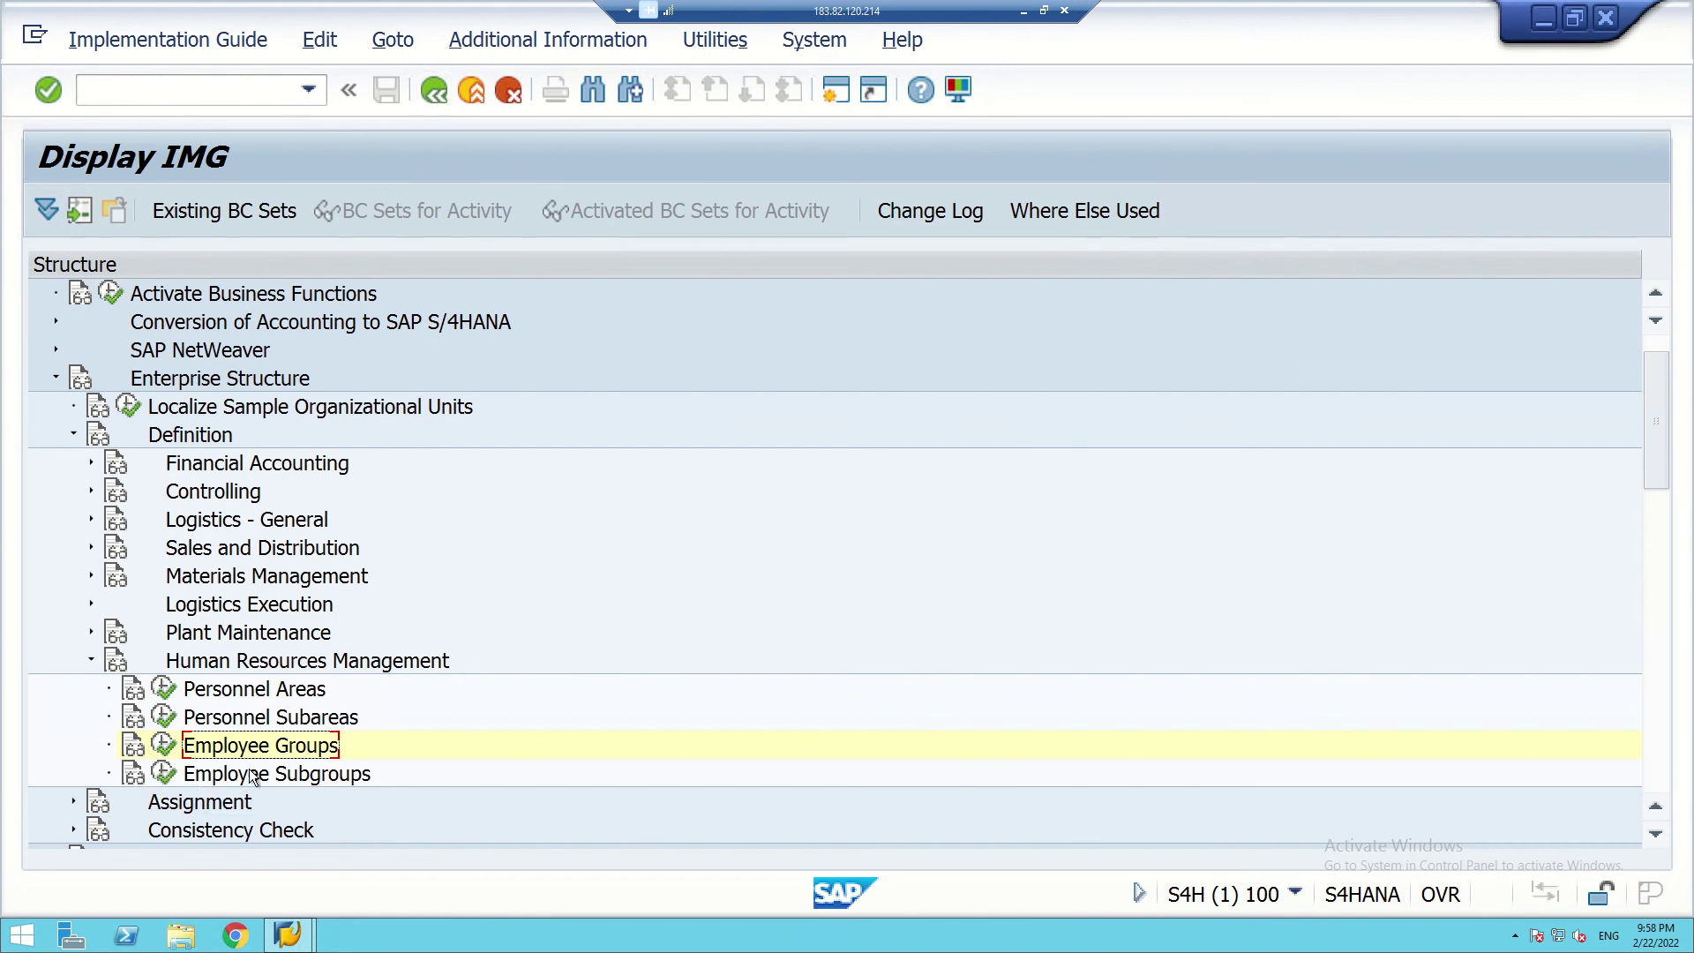
left_click(164, 774)
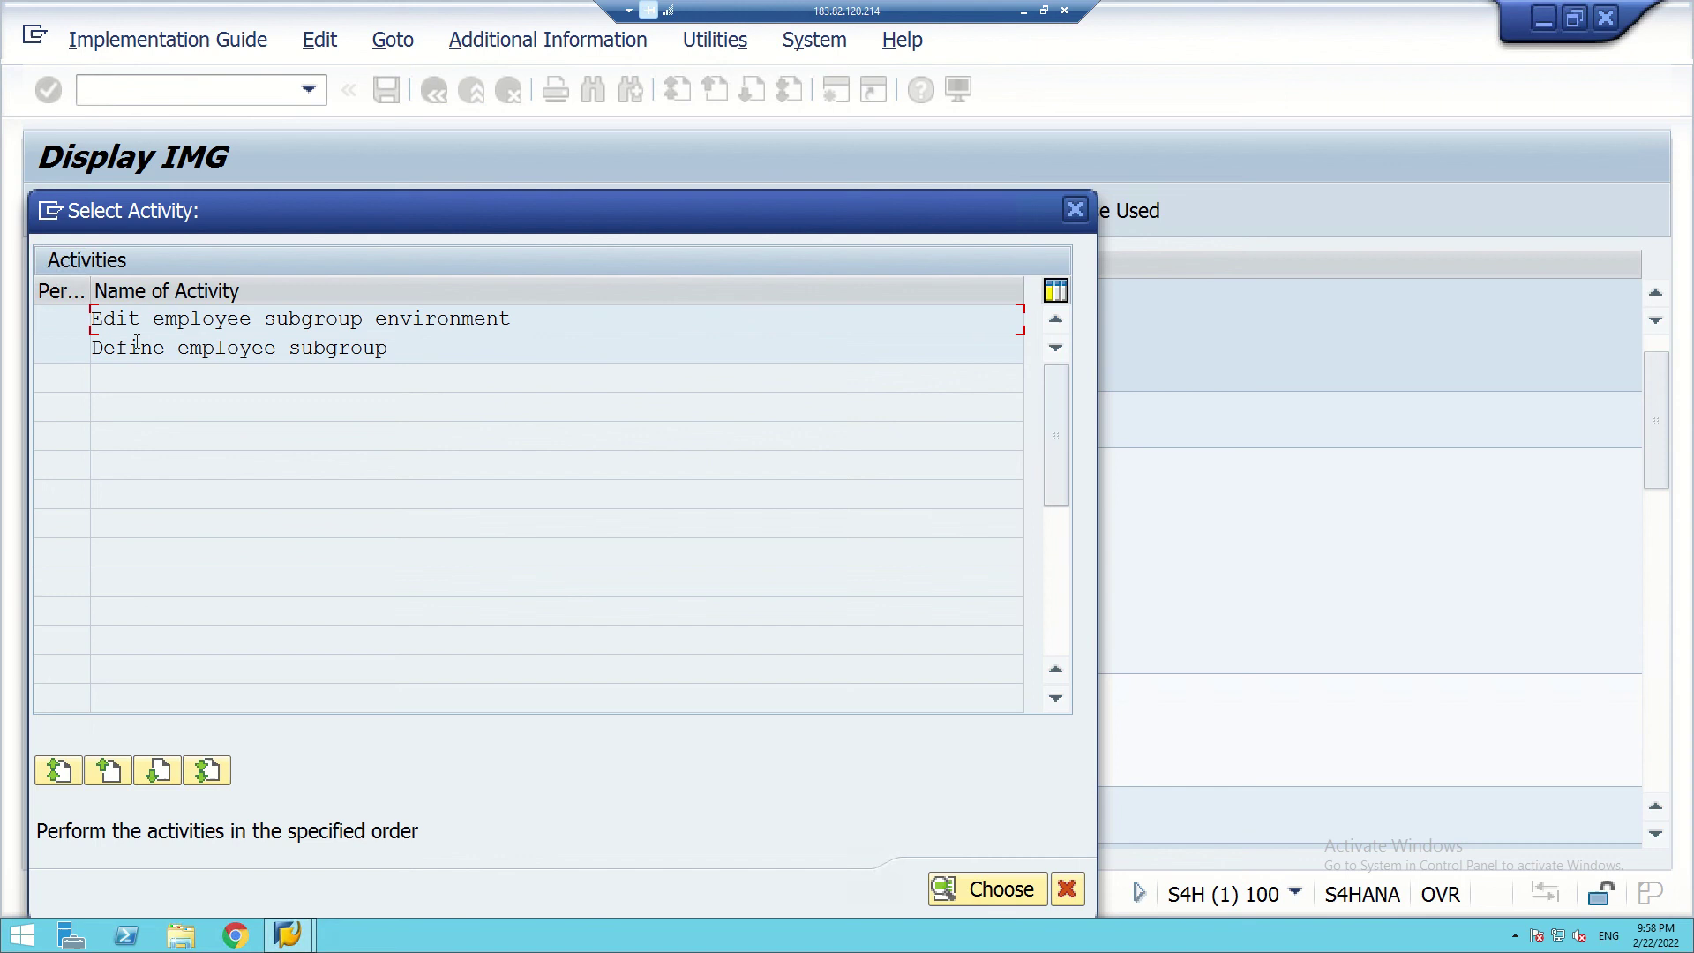
double_click(206, 349)
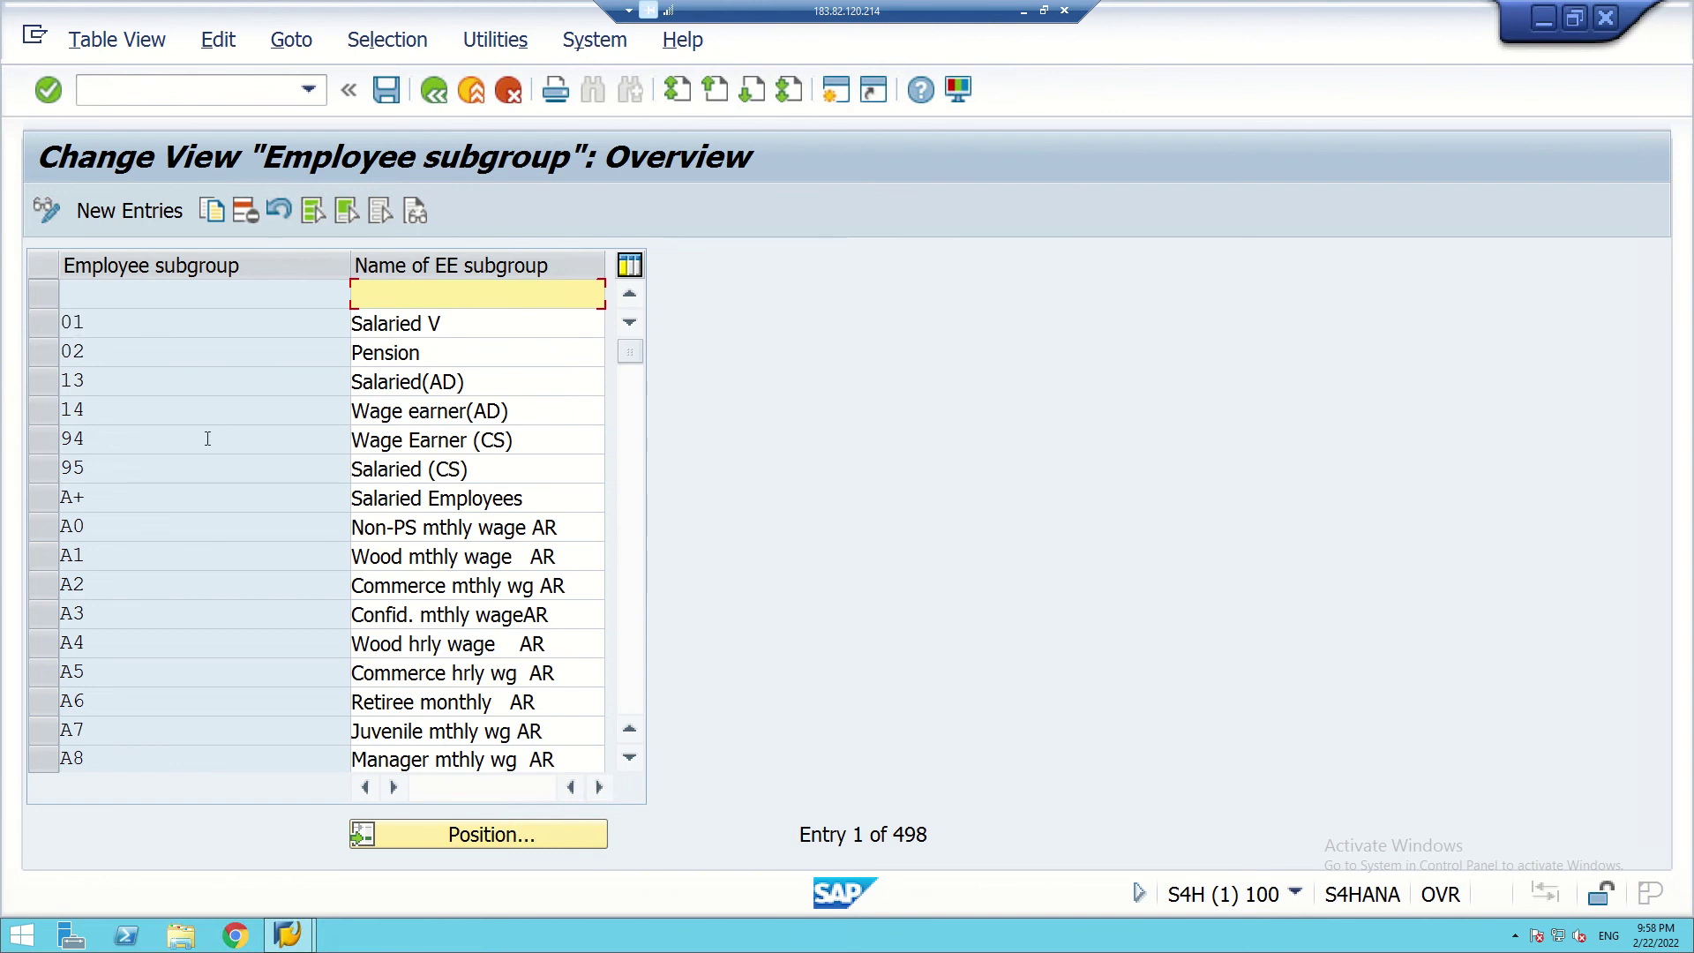
scroll(252, 466, "down", 4)
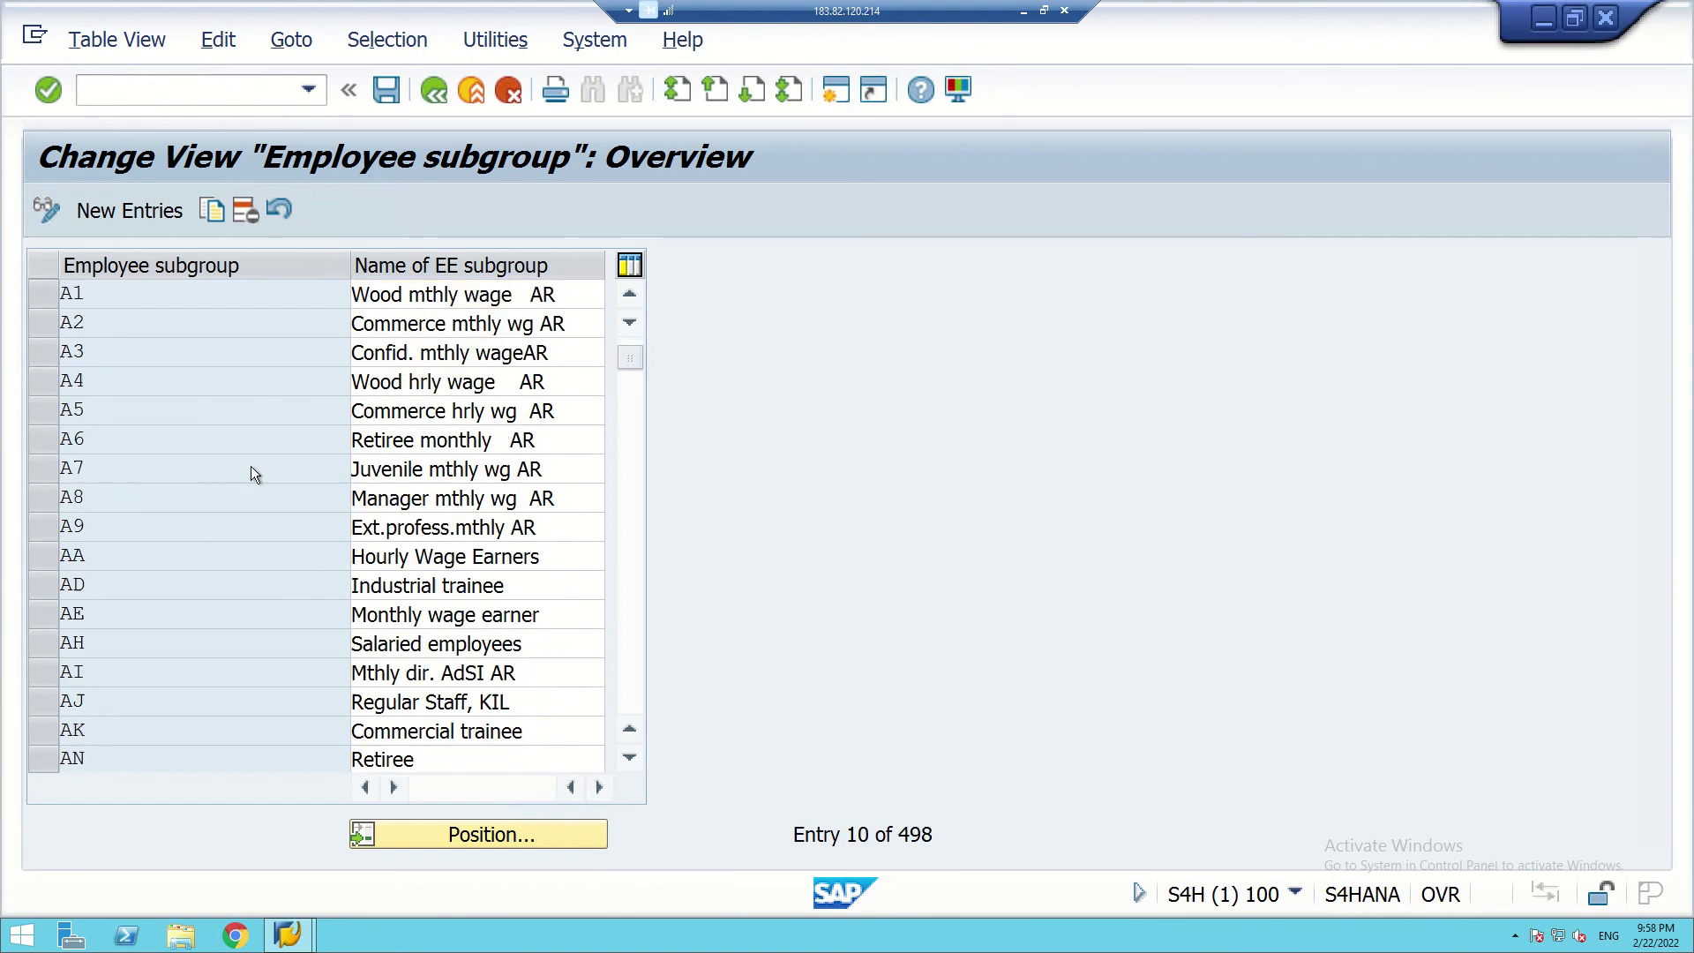
scroll(252, 466, "down", 1)
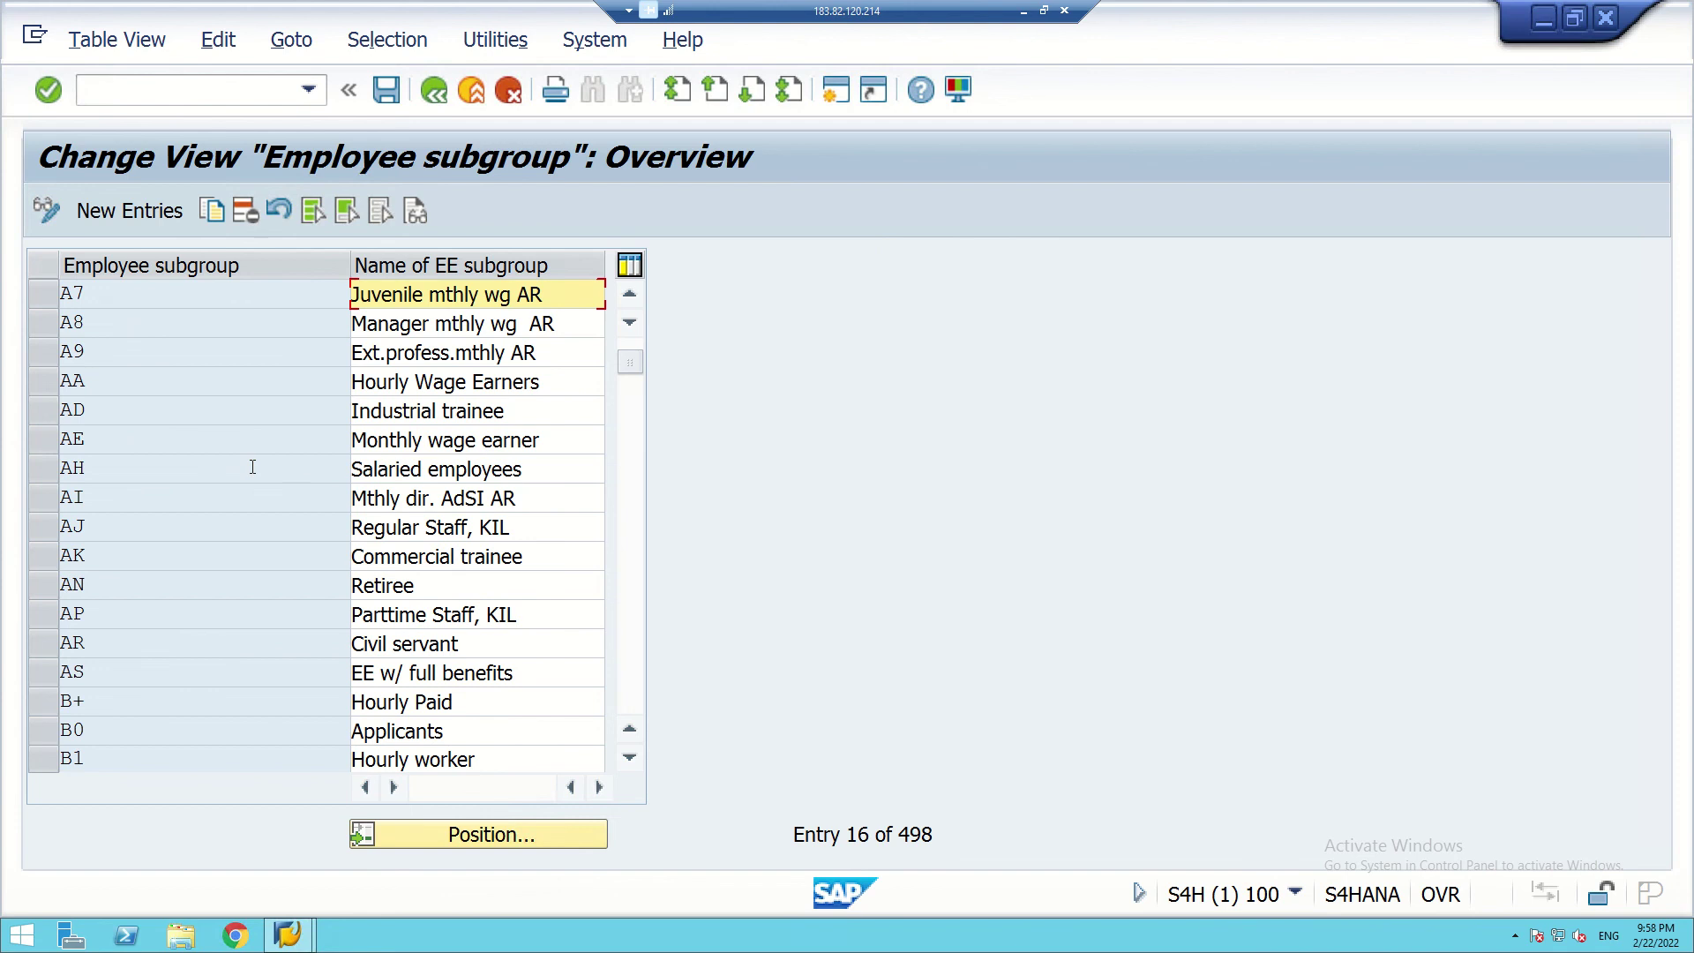
scroll(252, 466, "up", 5)
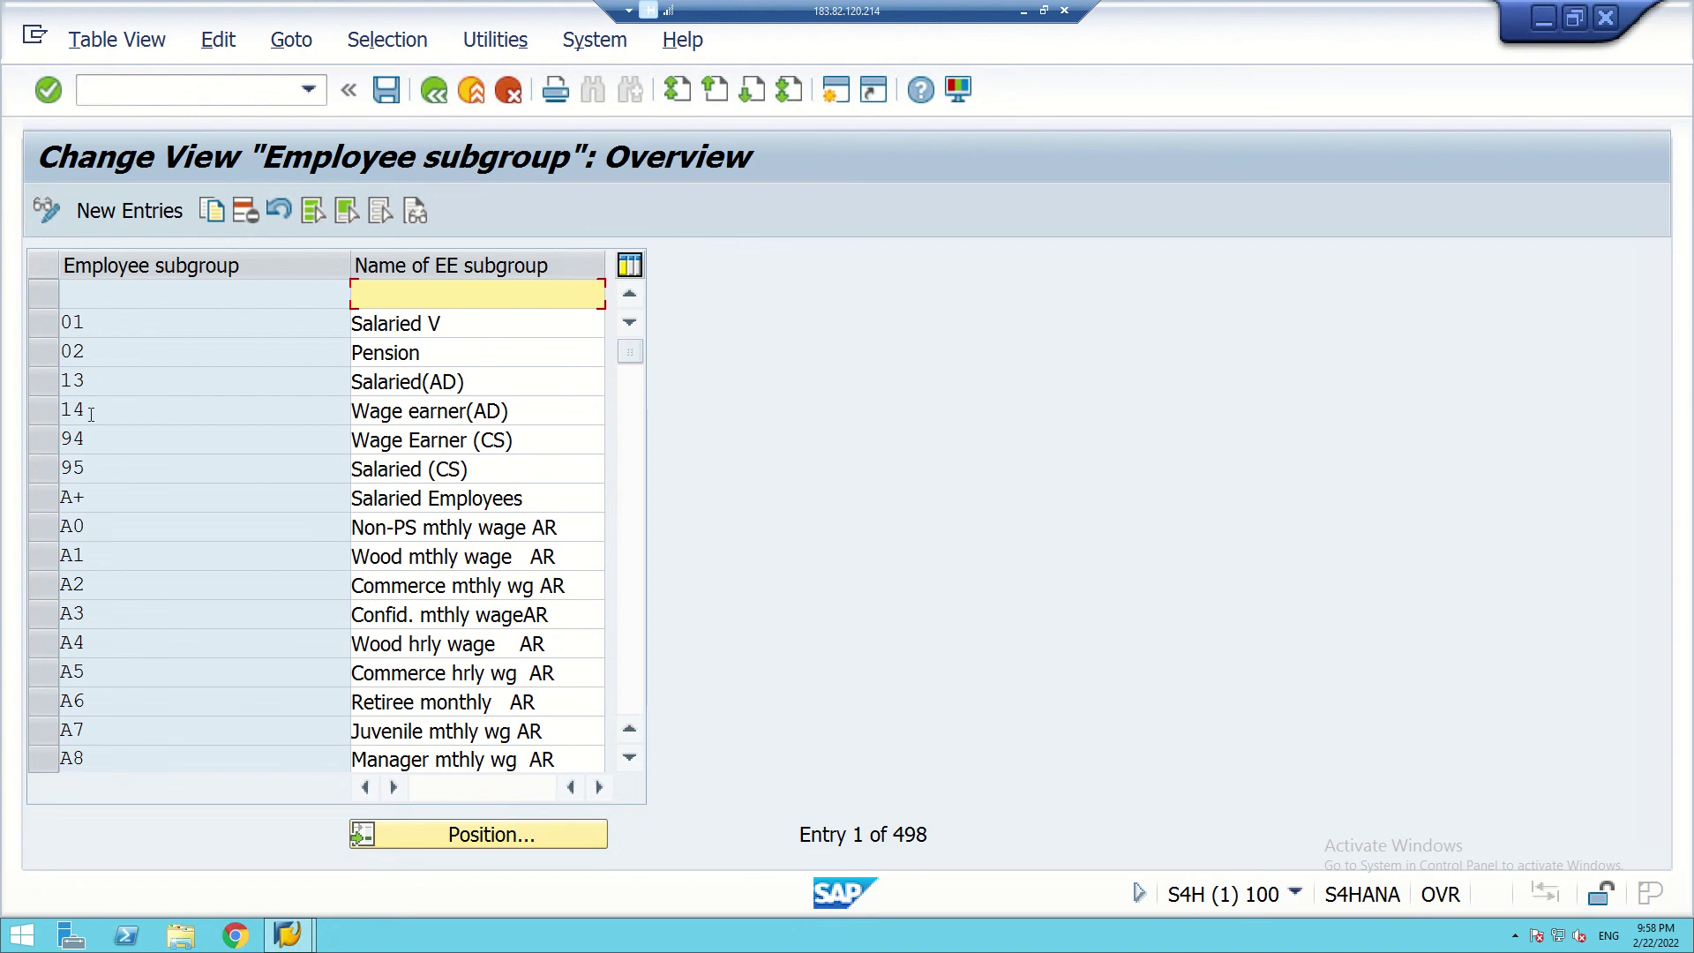
scroll(90, 418, "down", 1)
scroll(99, 433, "down", 5)
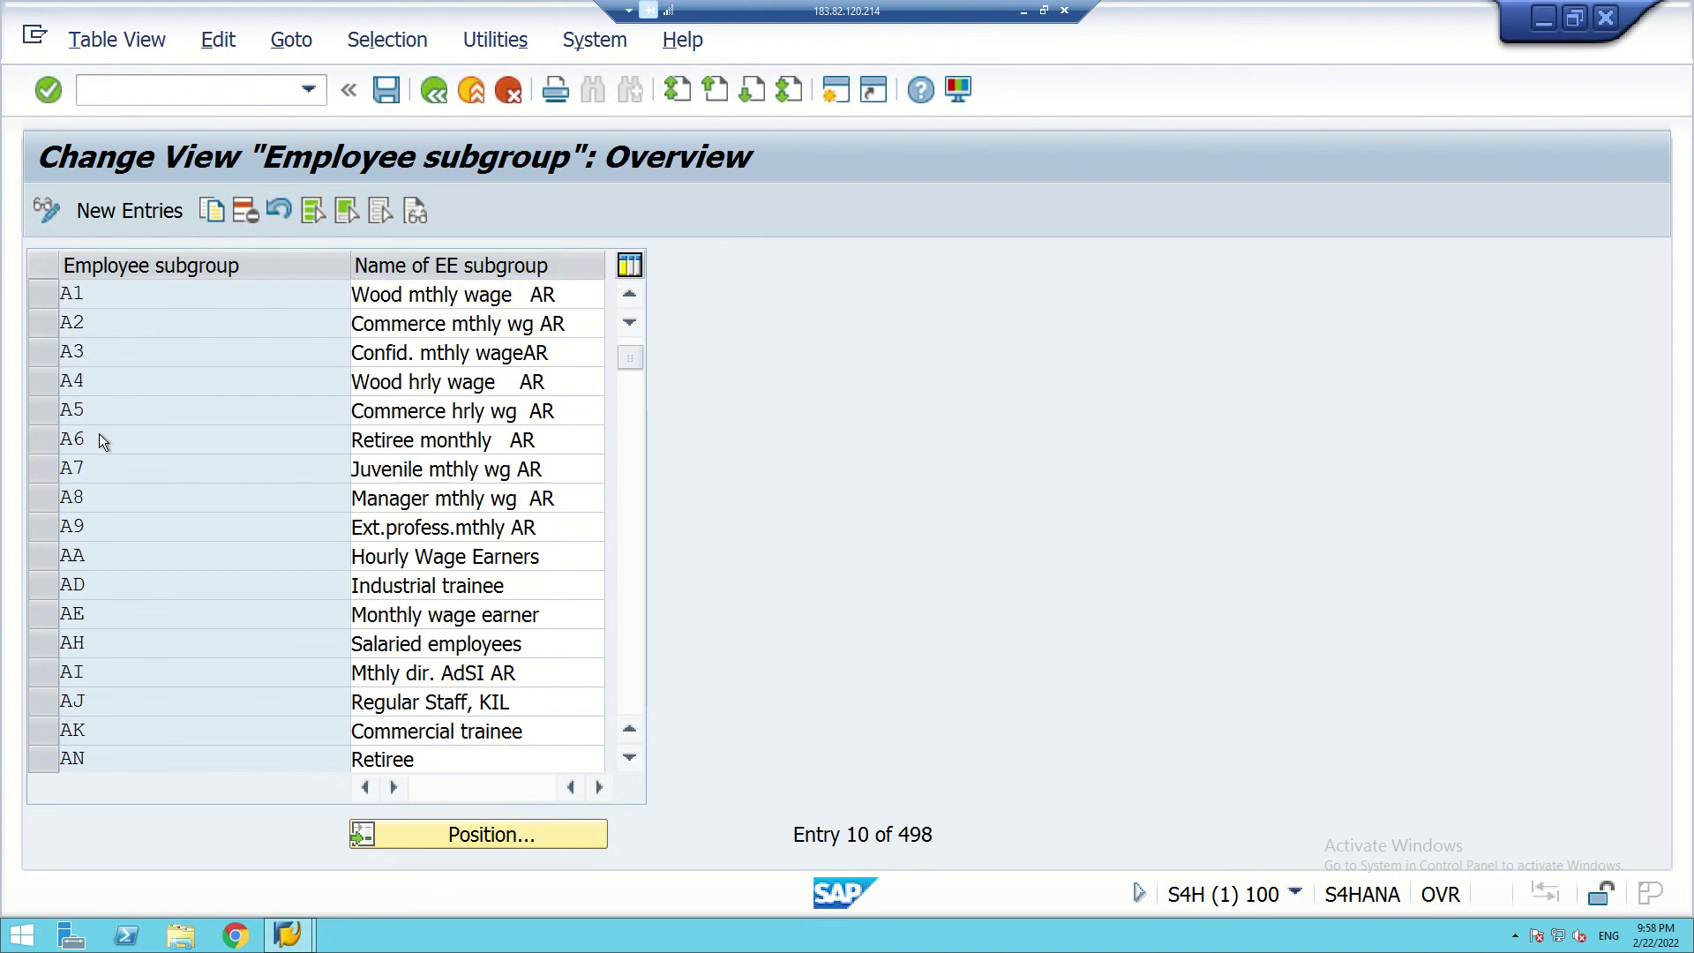
scroll(99, 433, "down", 13)
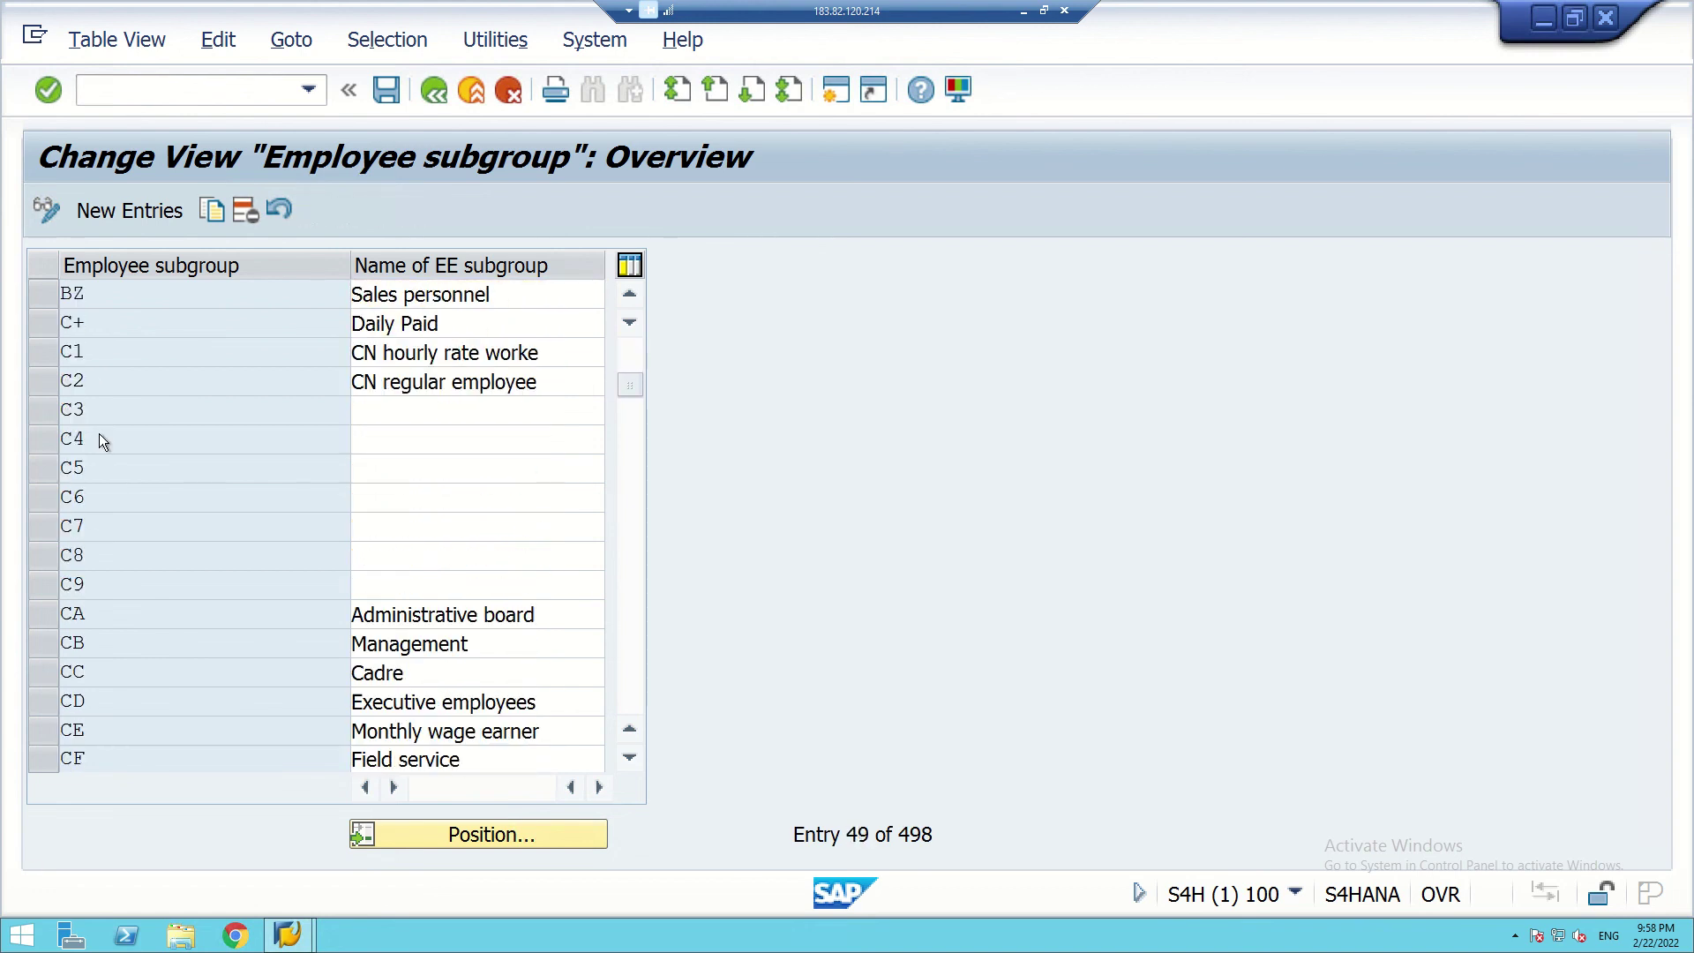
scroll(101, 434, "down", 16)
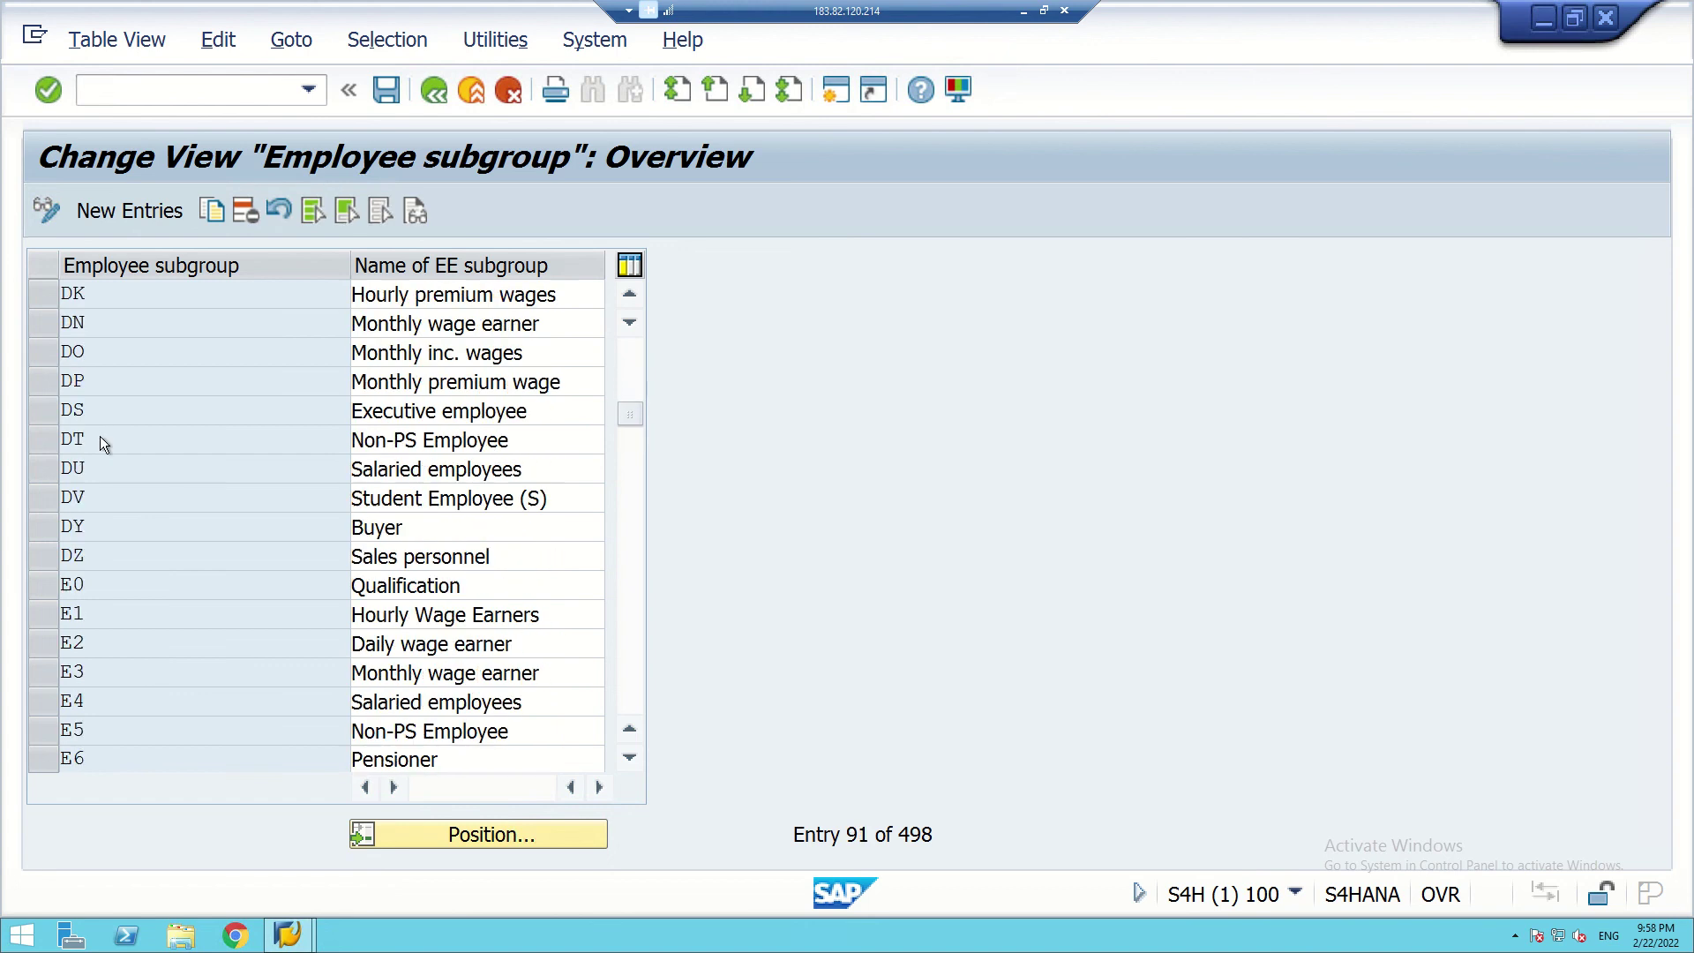
scroll(102, 438, "down", 18)
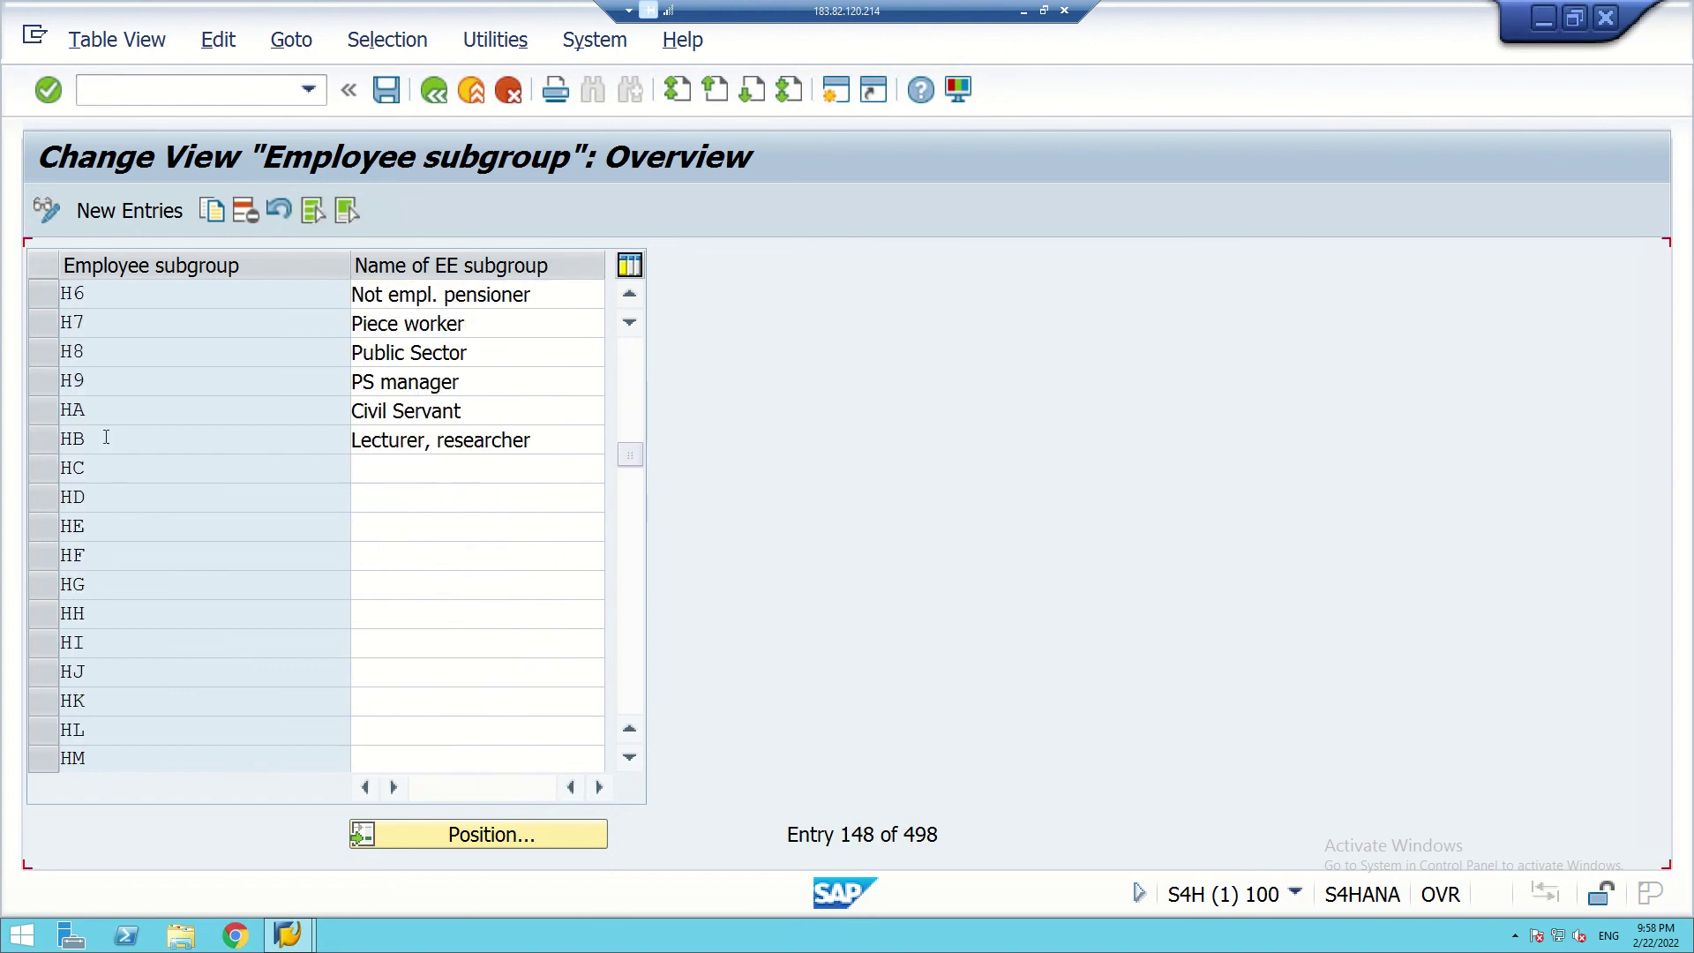
scroll(106, 438, "down", 6)
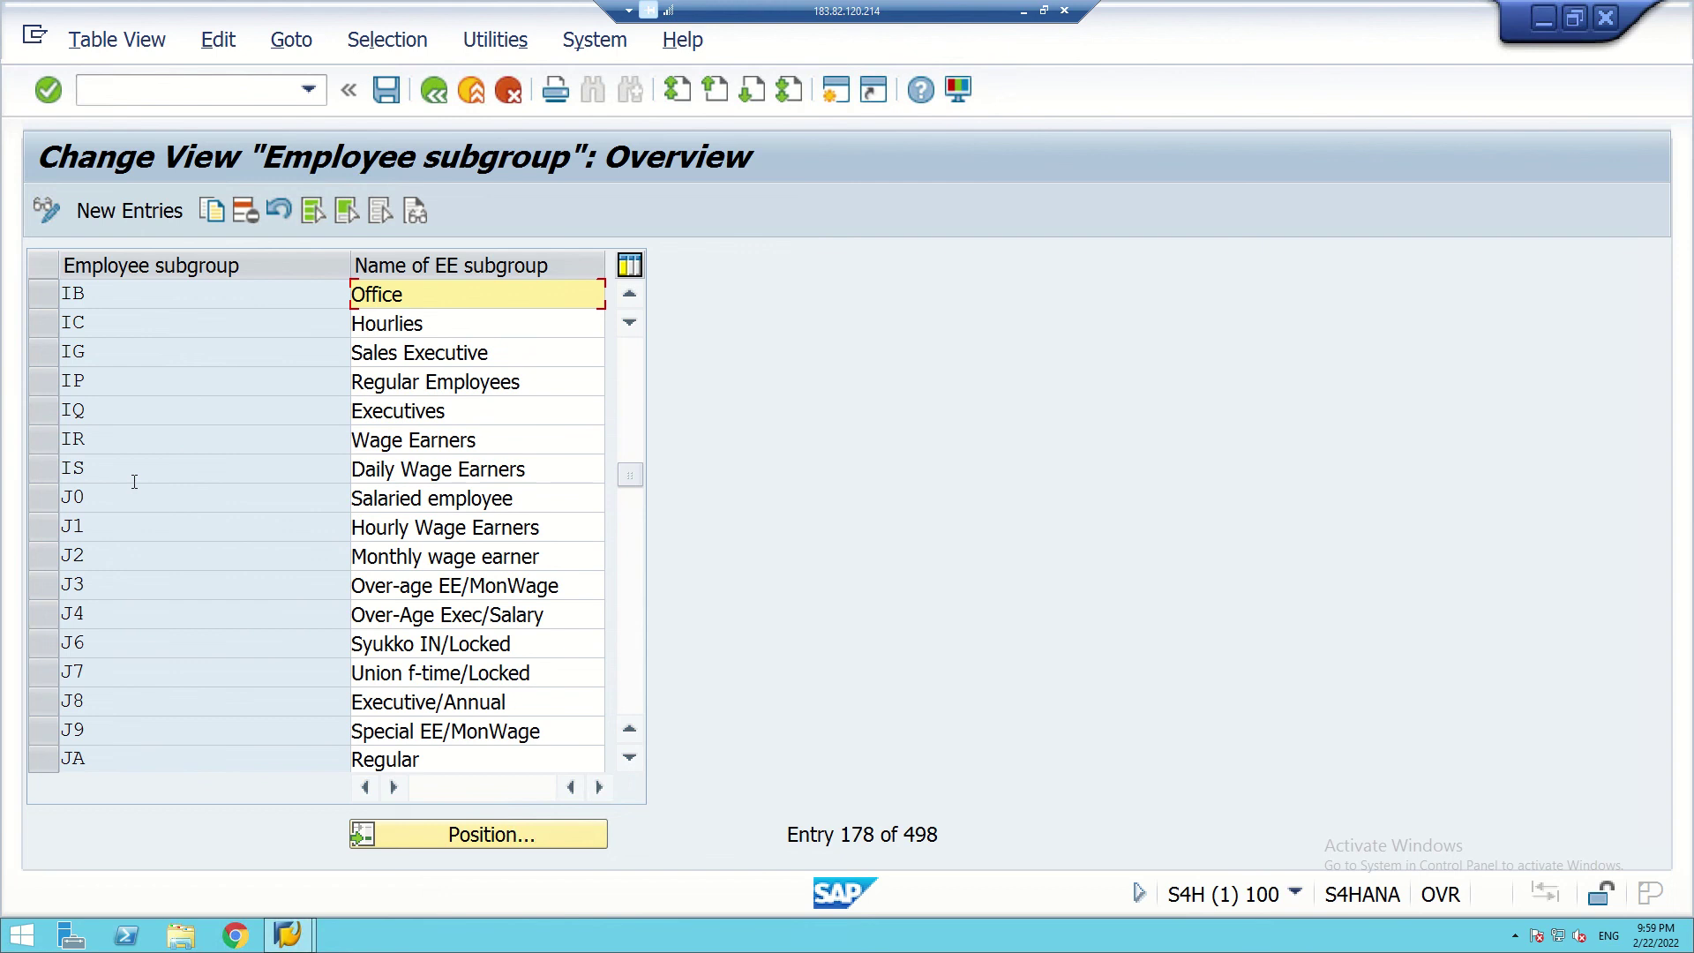
scroll(134, 481, "down", 1)
scroll(134, 485, "up", 12)
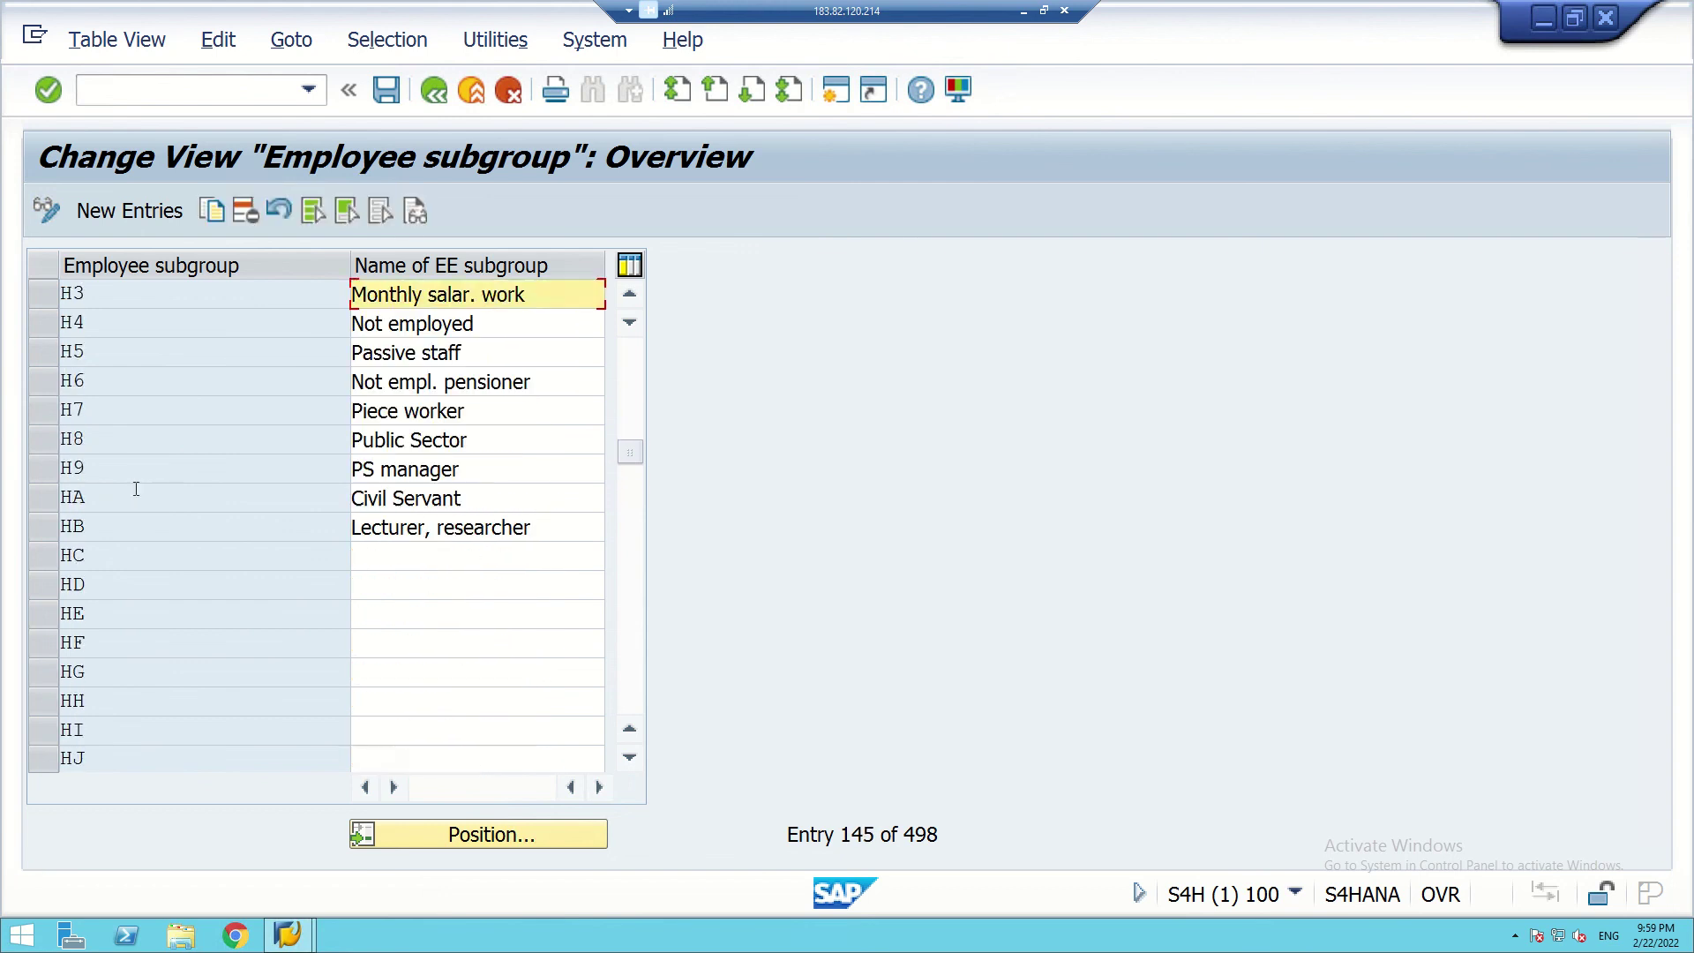
scroll(136, 490, "up", 13)
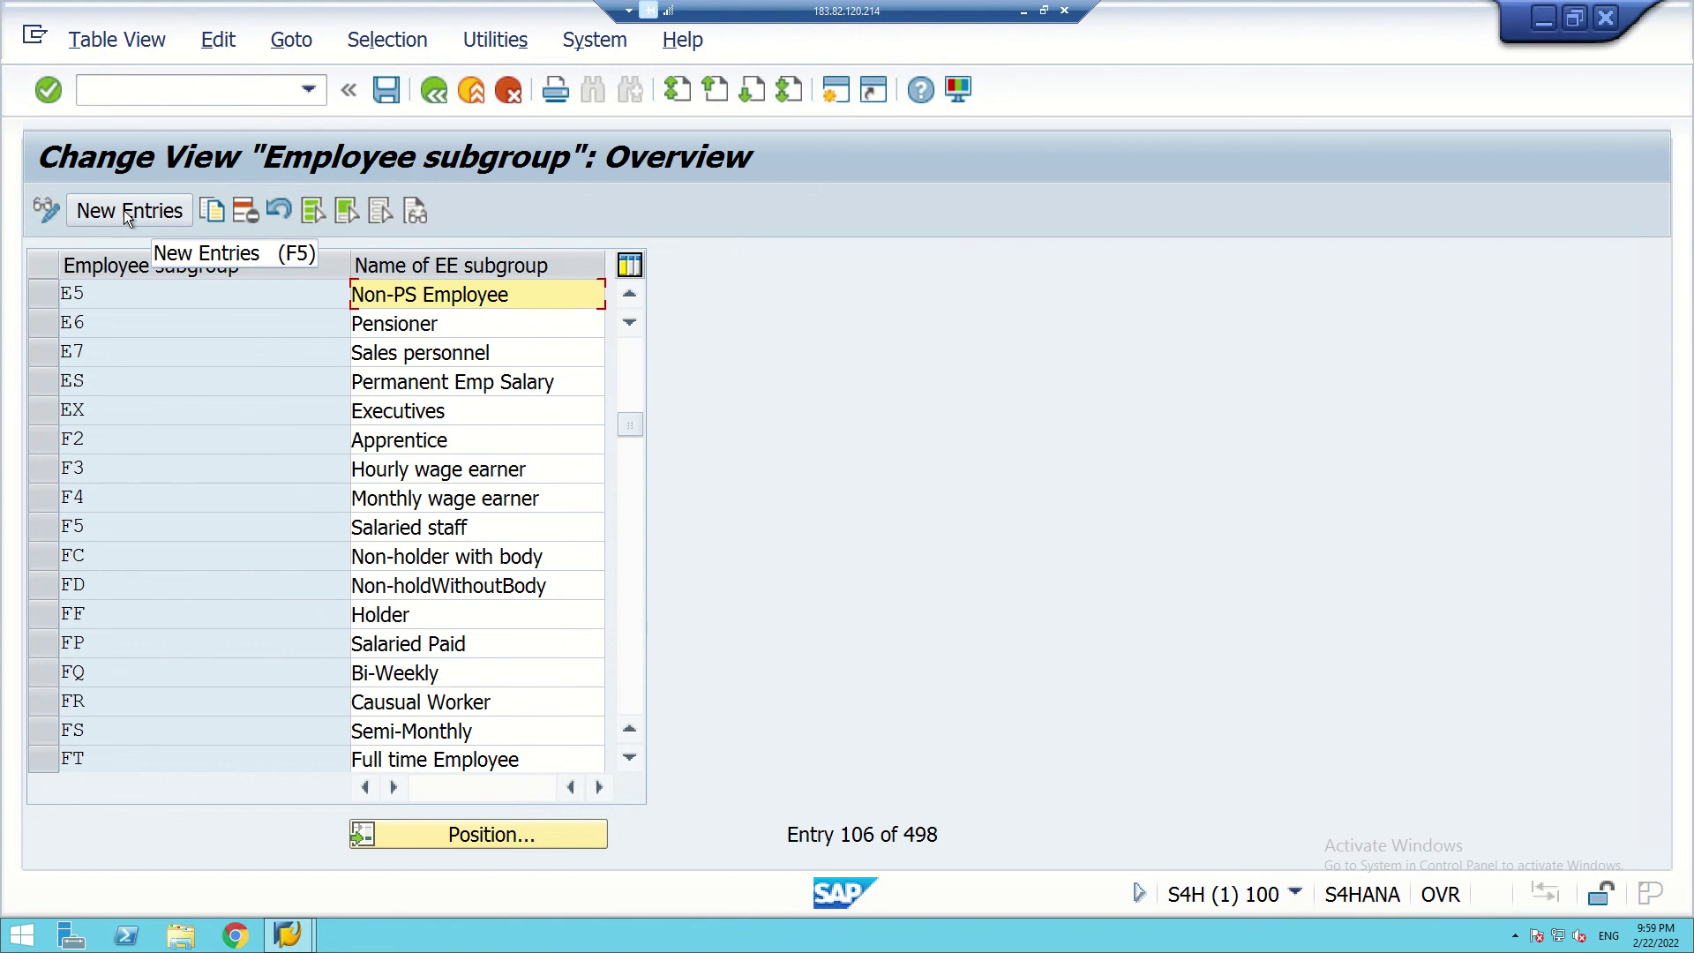
Create a new entry for employee subgroup 51 named Salaried
left_click(123, 210)
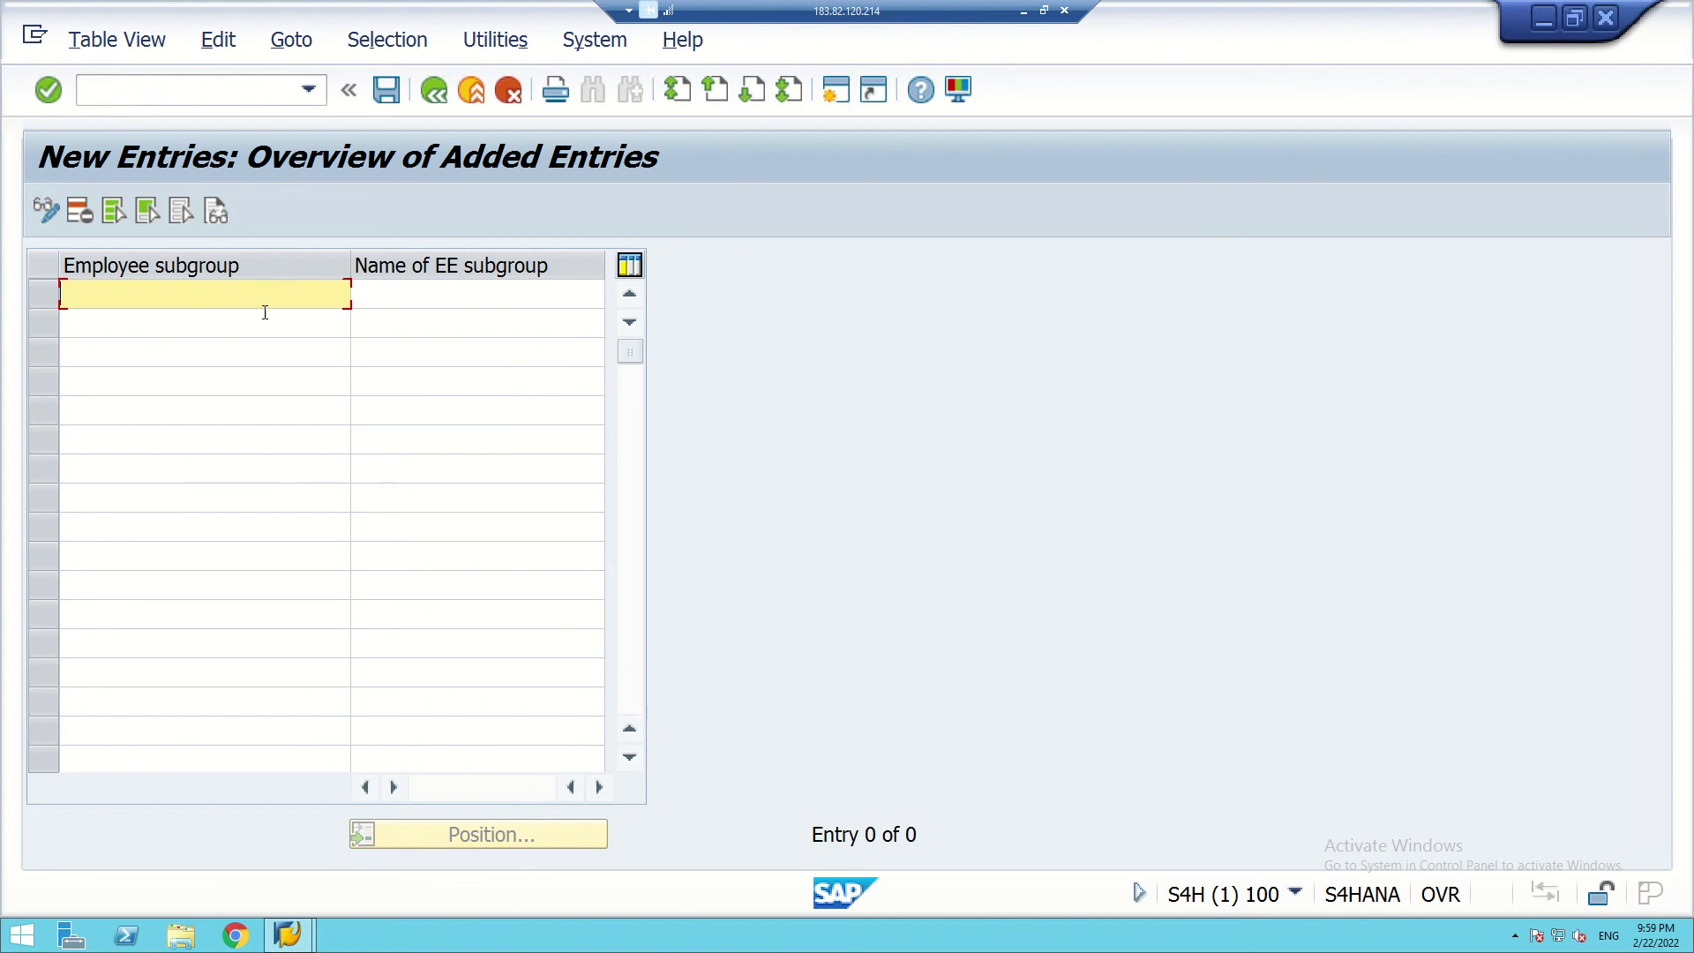
type("51")
left_click(421, 294)
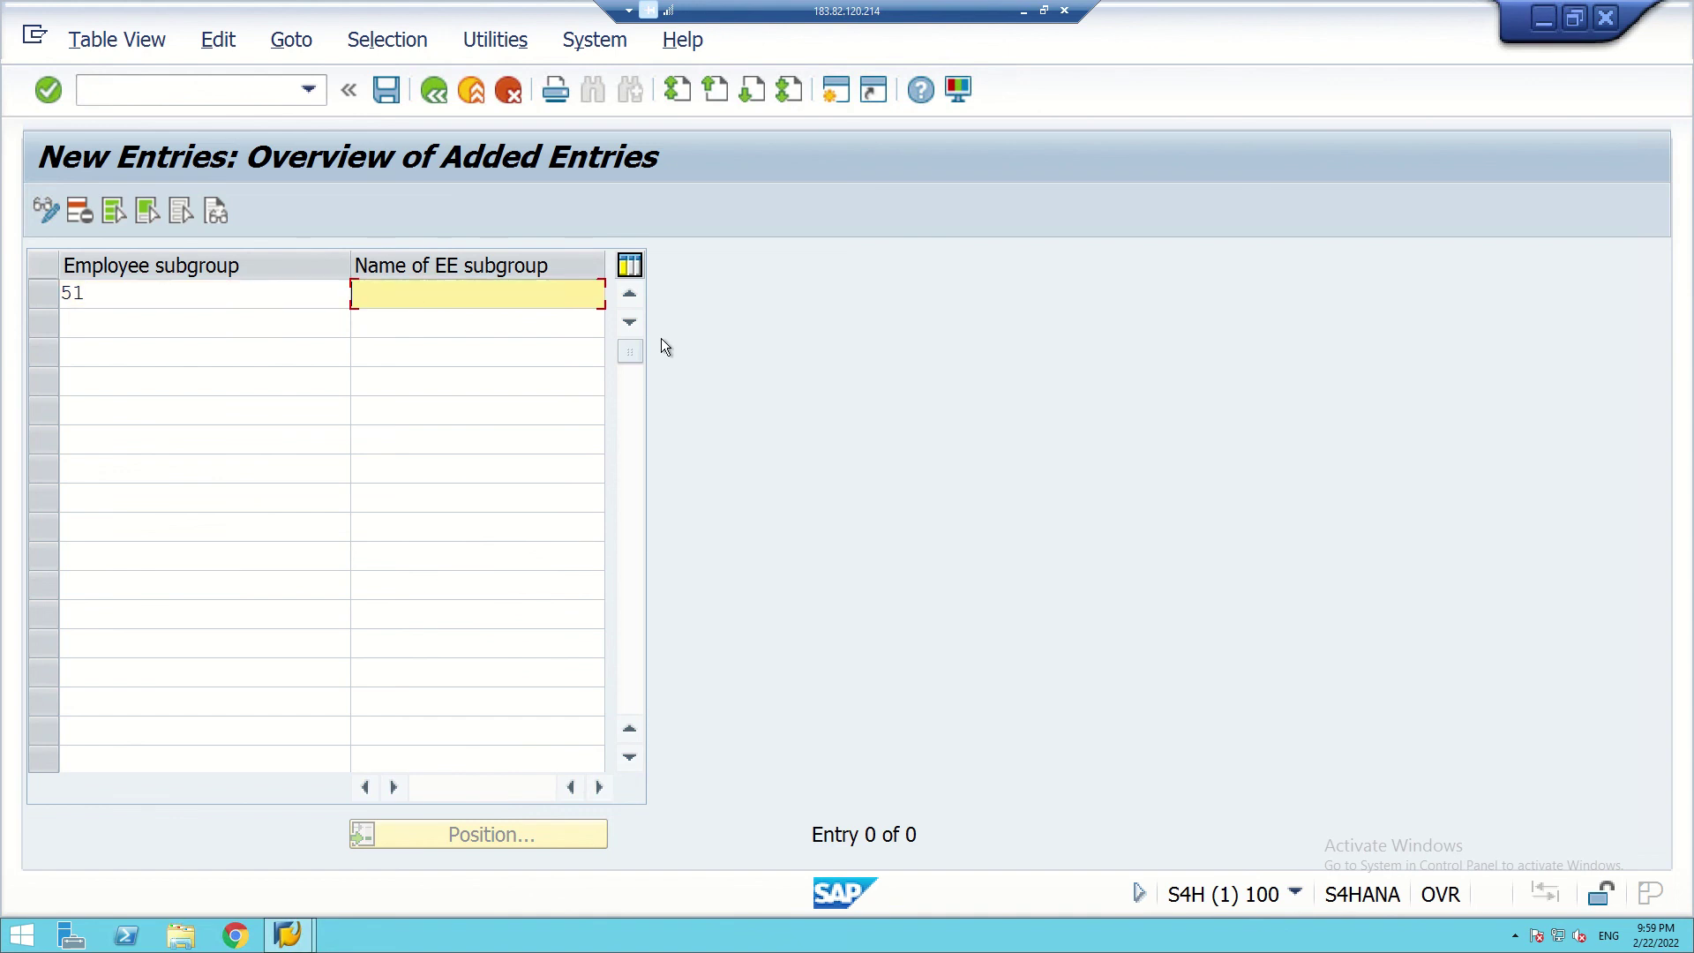
type("Salaries")
key("BackSpace")
type("d")
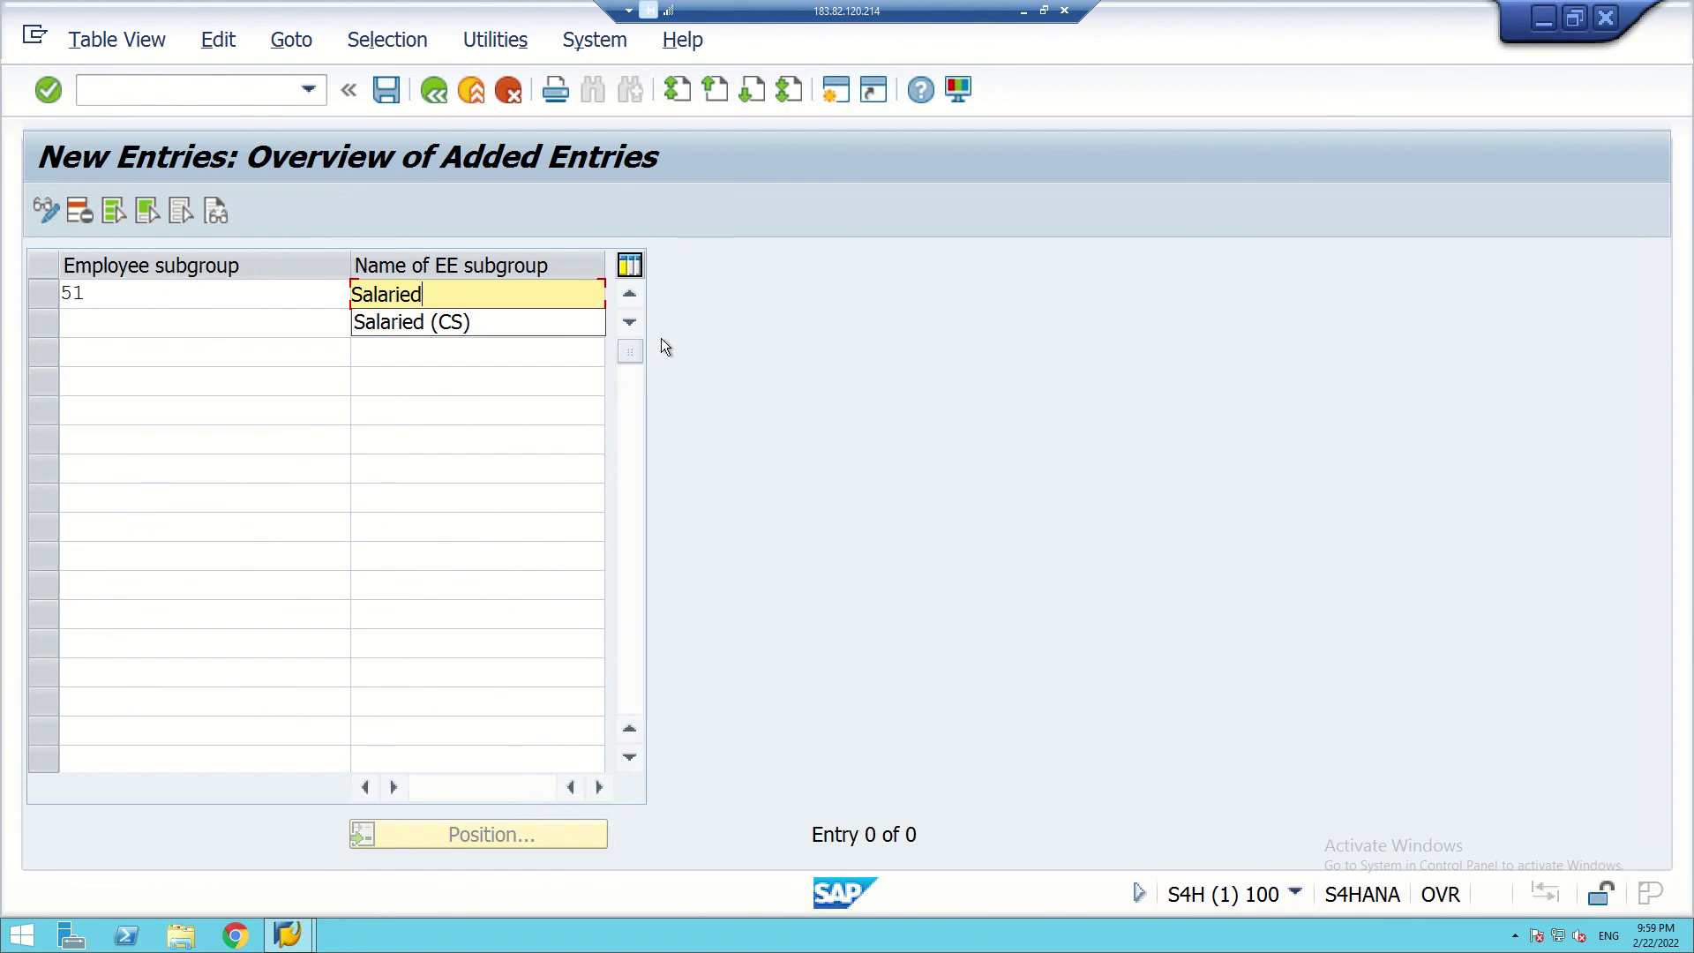
left_click(540, 293)
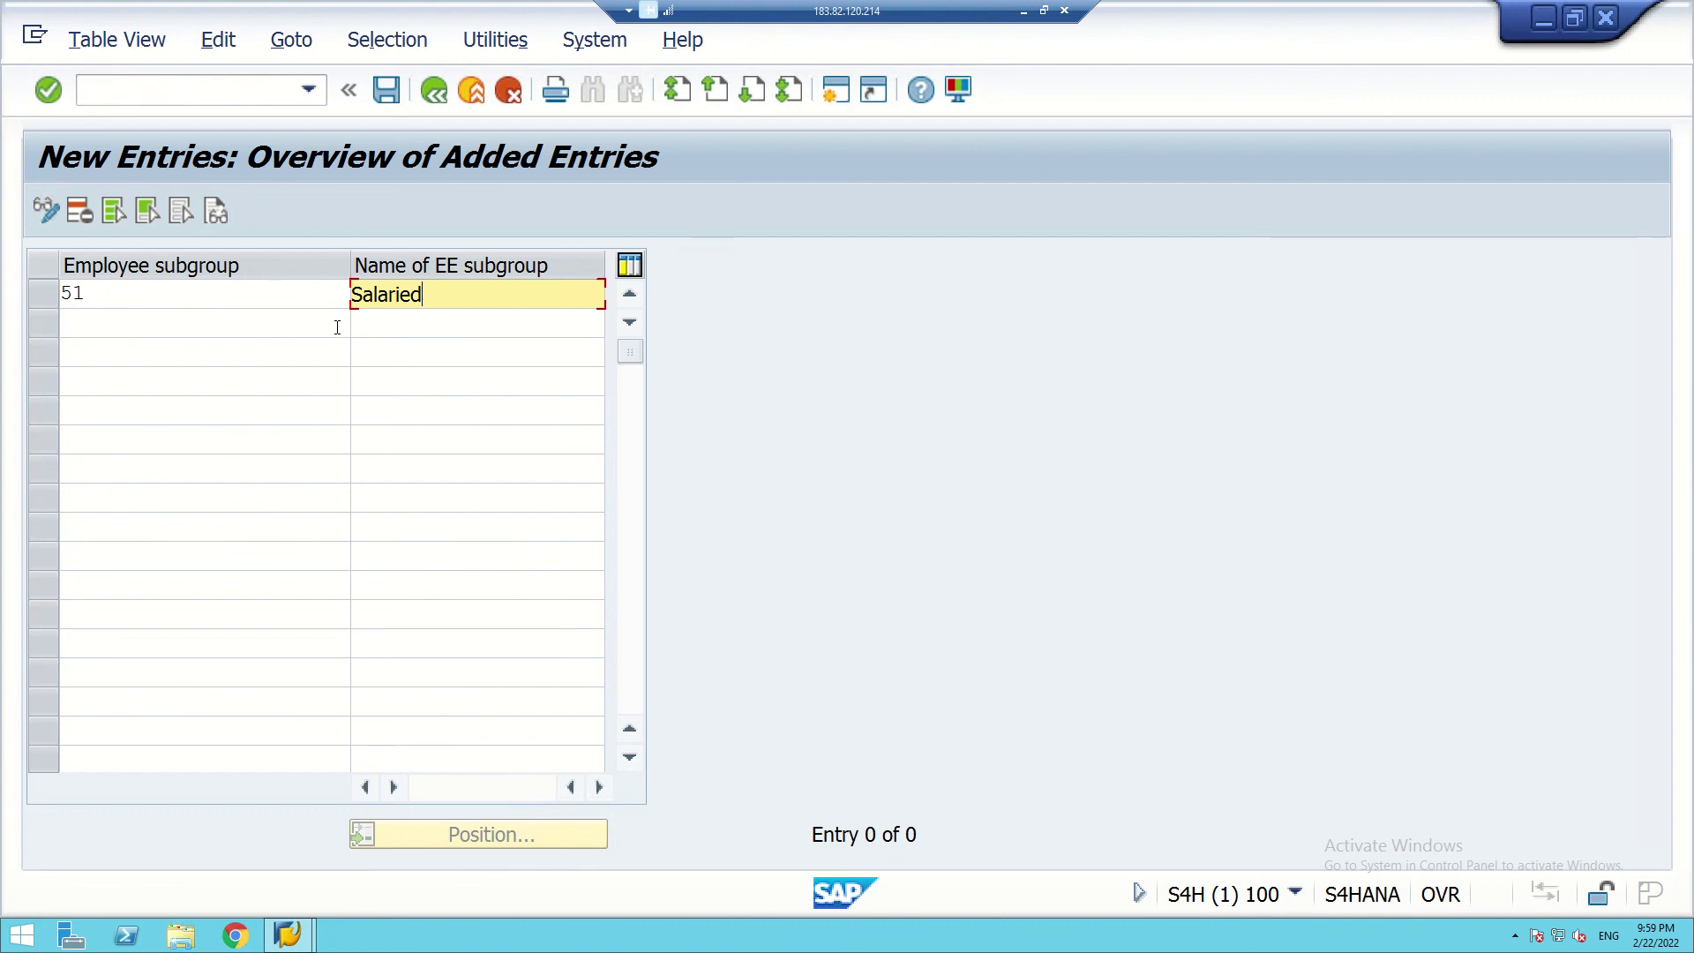
Add employee subgroup 52 named Daily Wage Earner in the next row
left_click(112, 322)
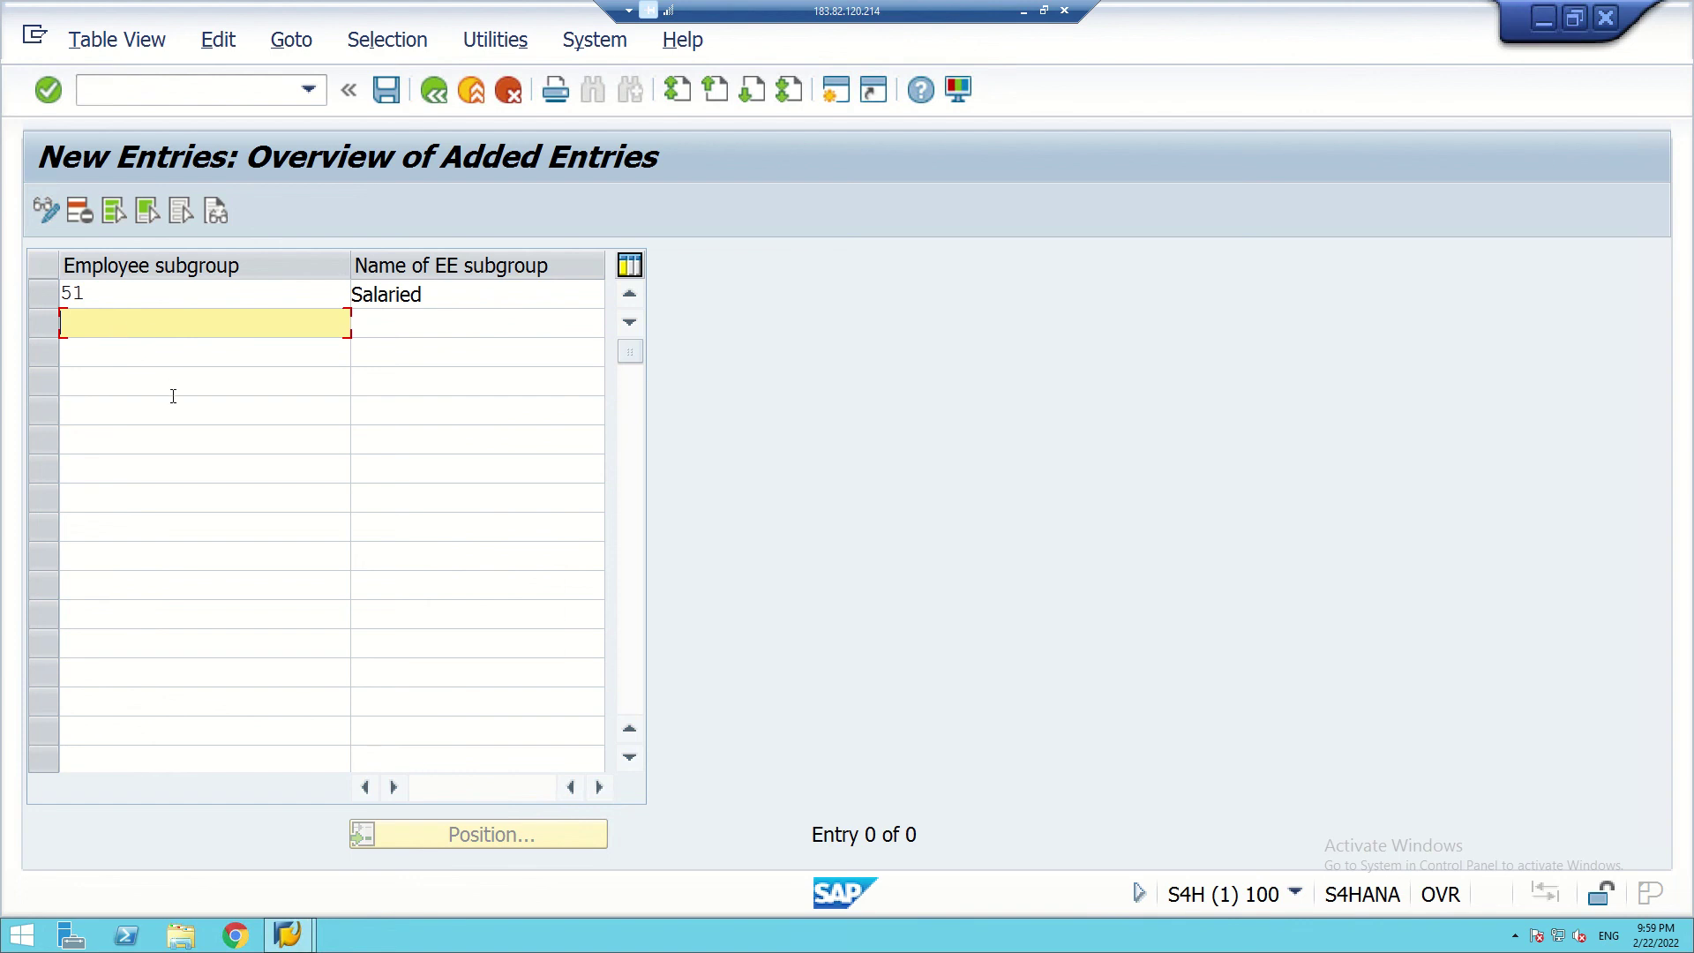
type("52")
left_click(377, 325)
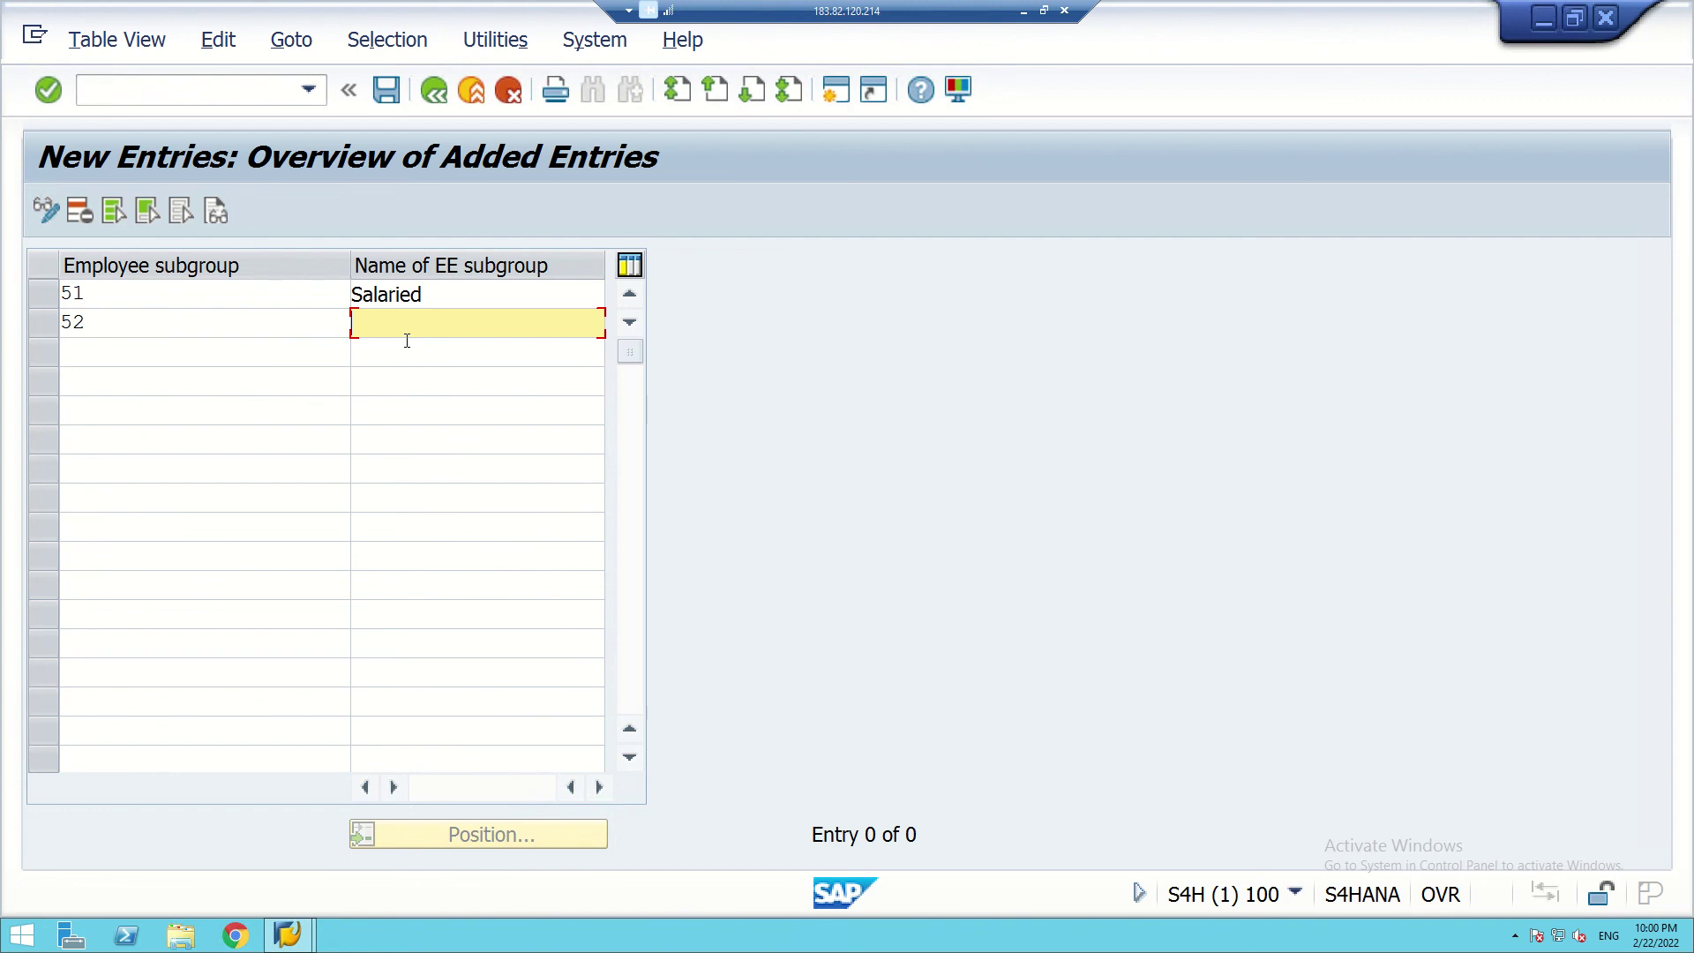
type("Daily Wage Earner")
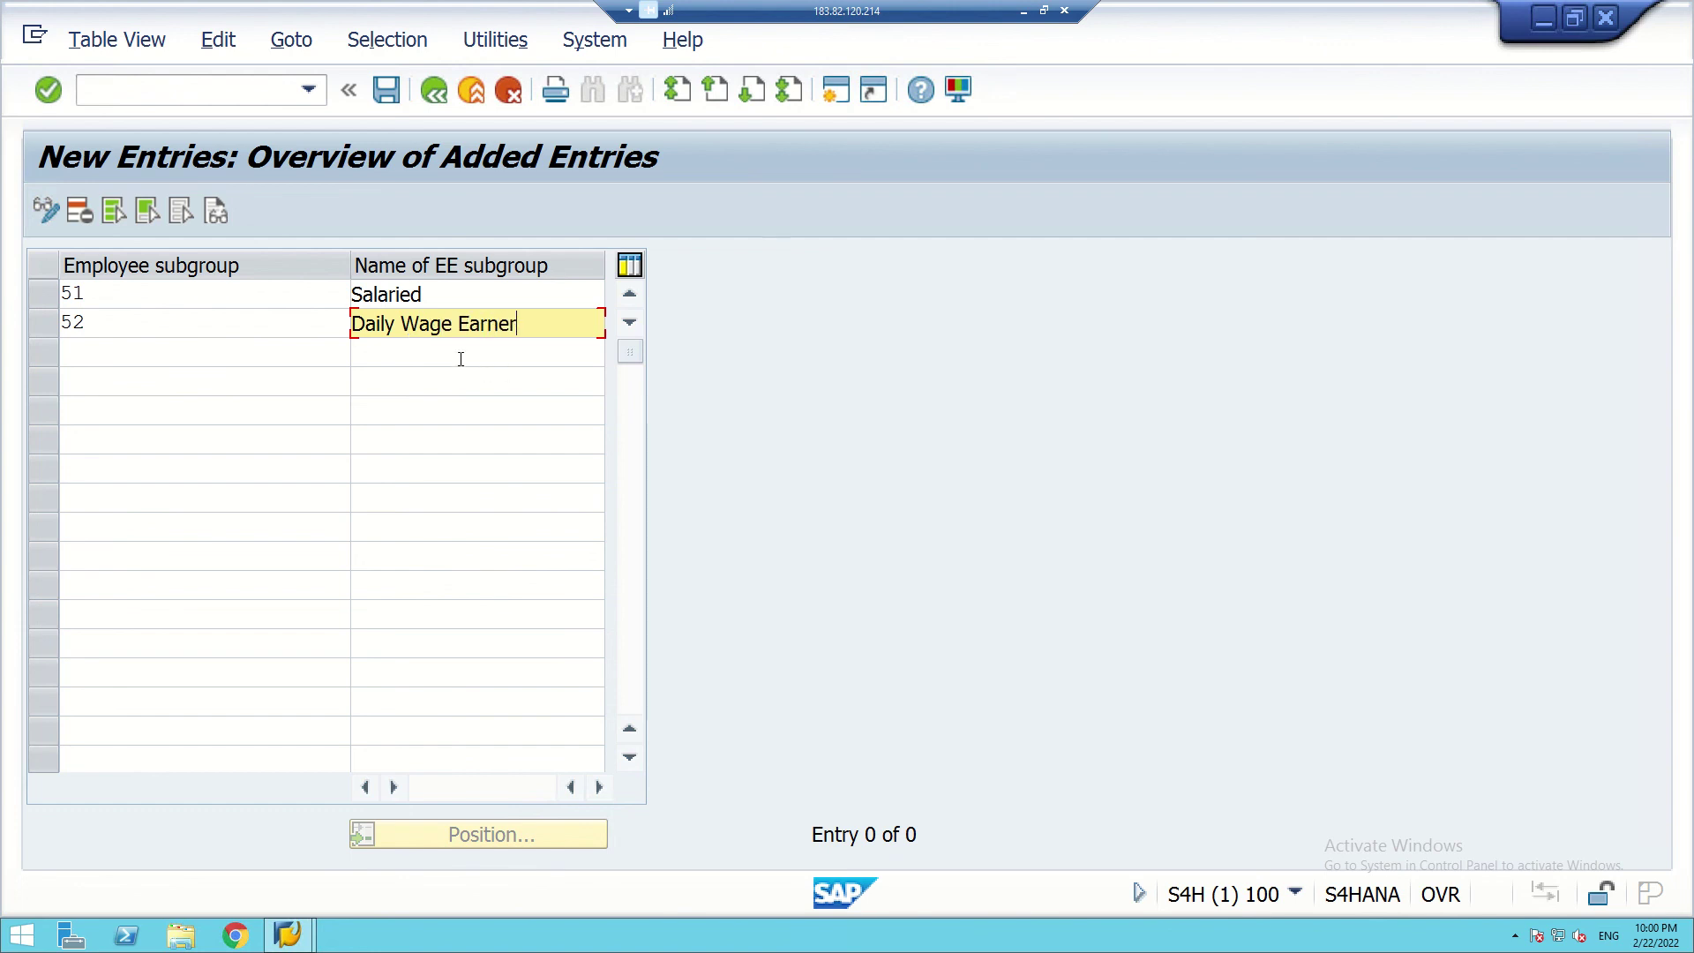
Save subgroups 51 and 52 to table T503K under a customizing request
left_click(385, 90)
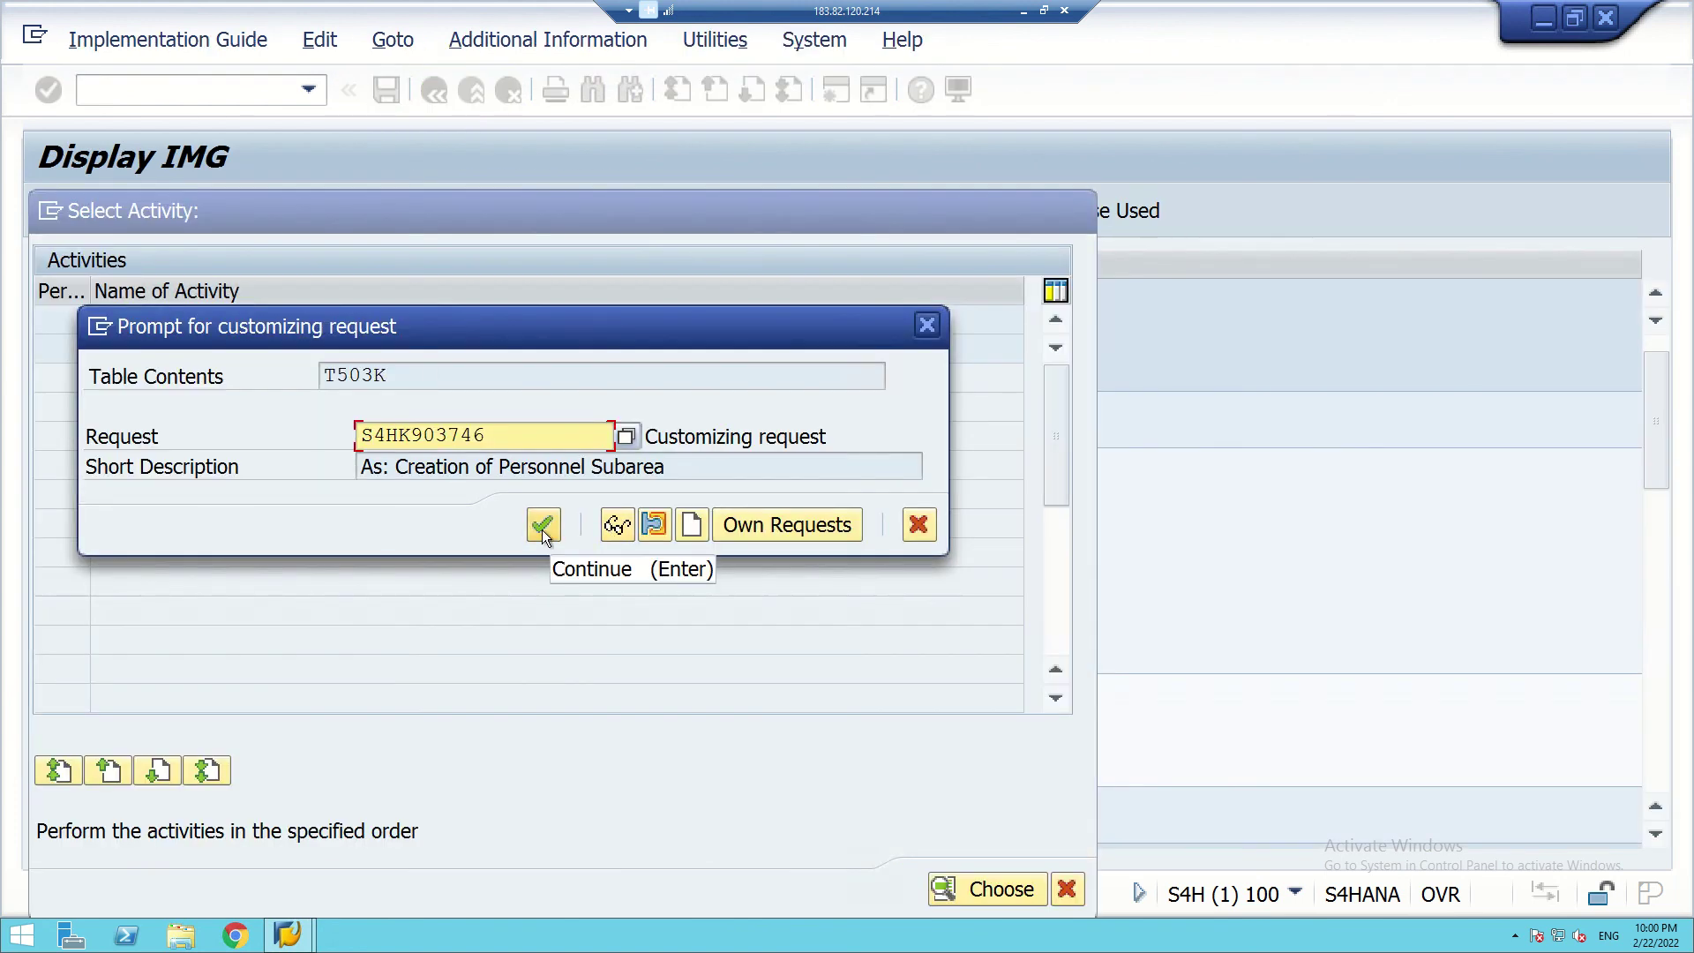
left_click(540, 525)
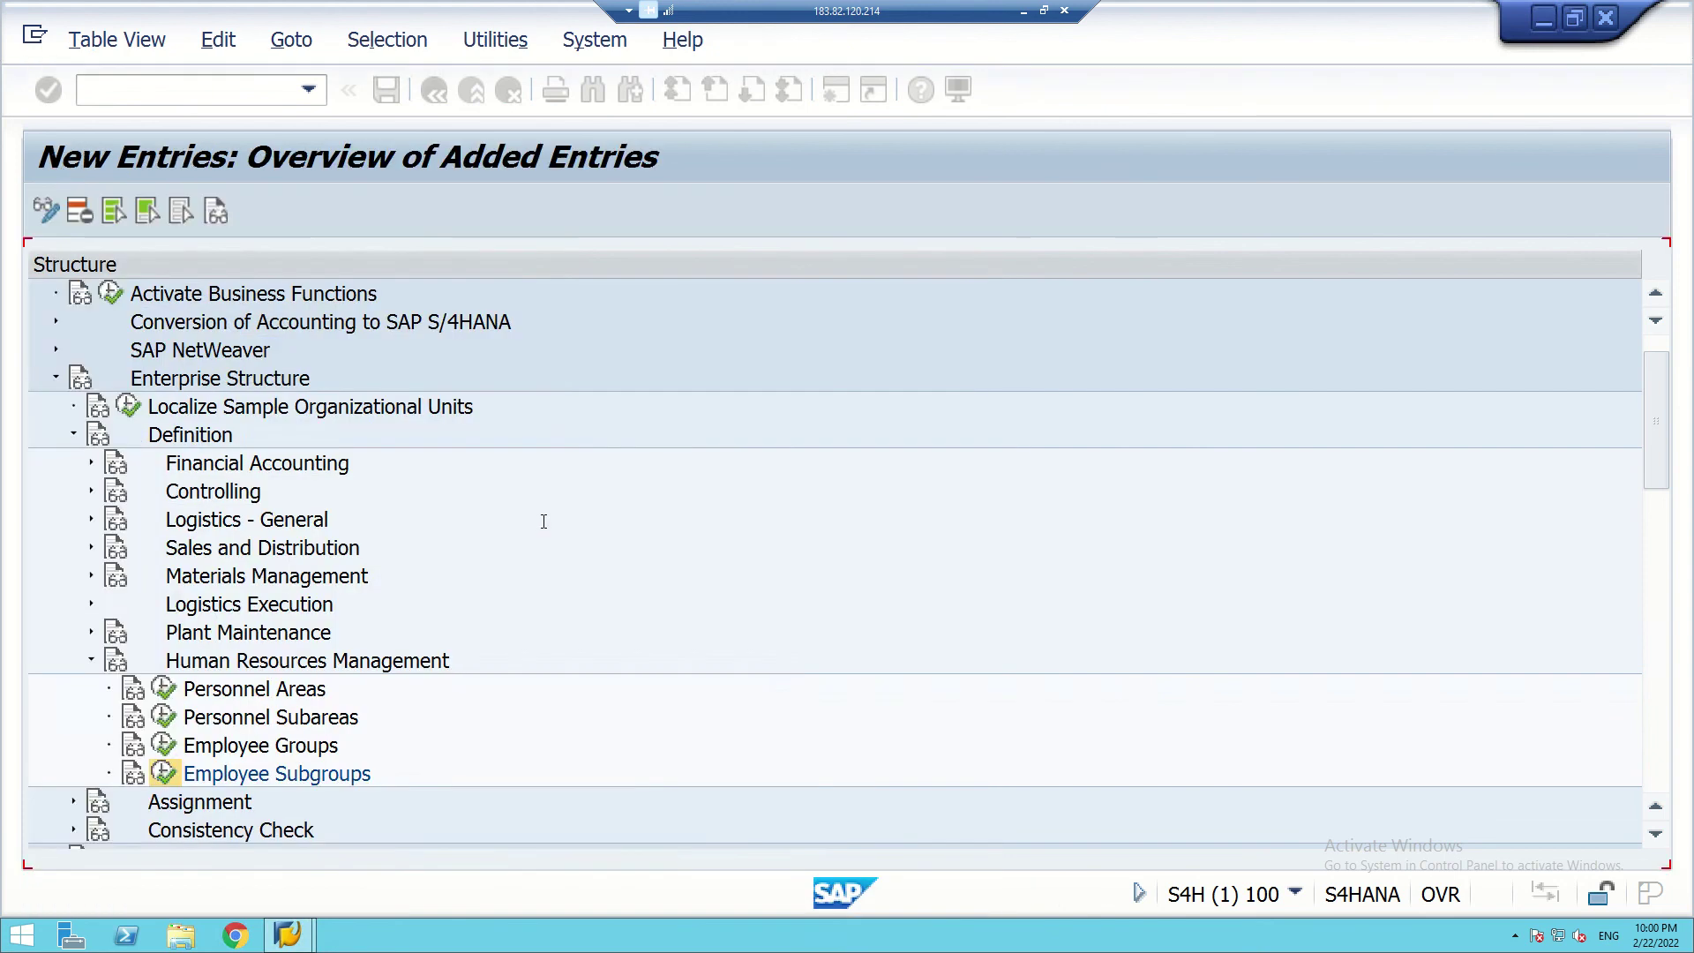